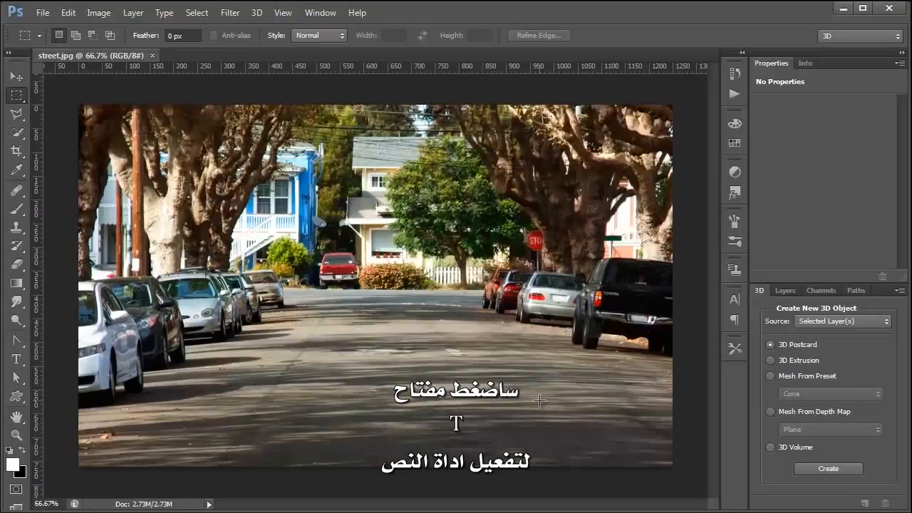
Type the word CHROME as black text on the image
key("t")
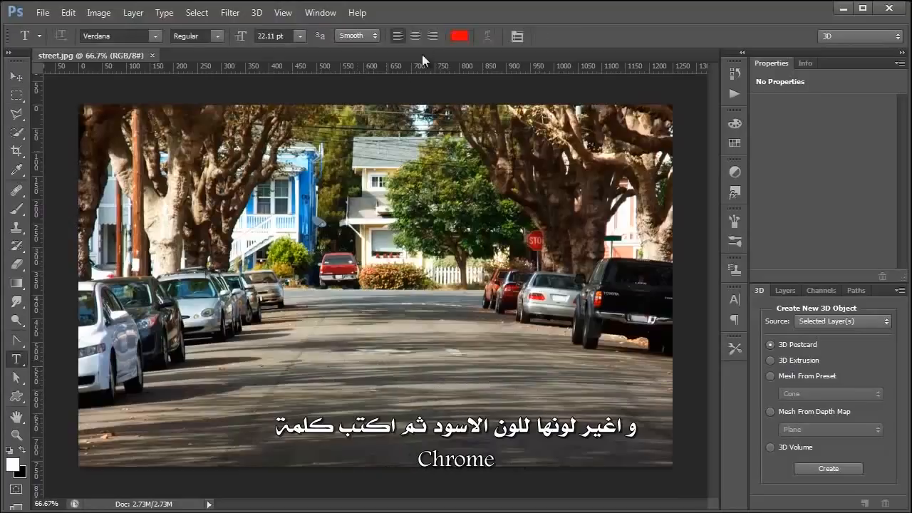
left_click(459, 35)
type("0")
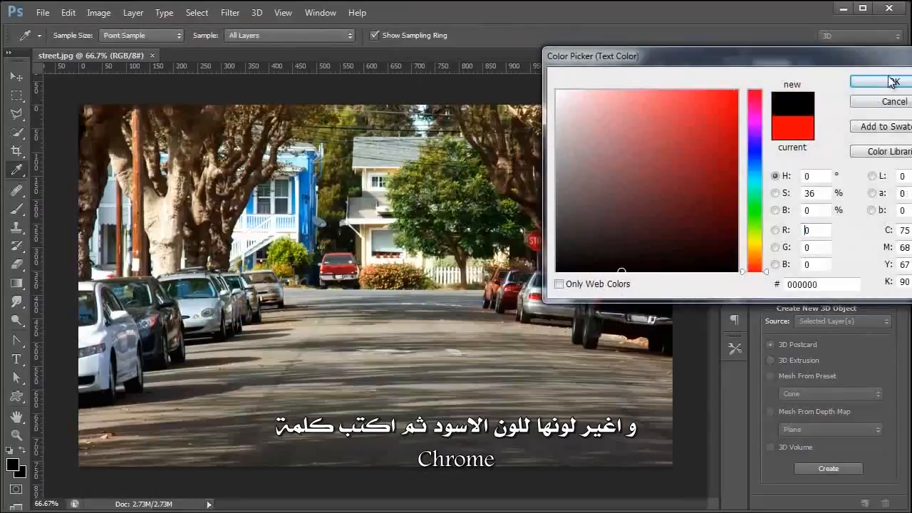
left_click(890, 83)
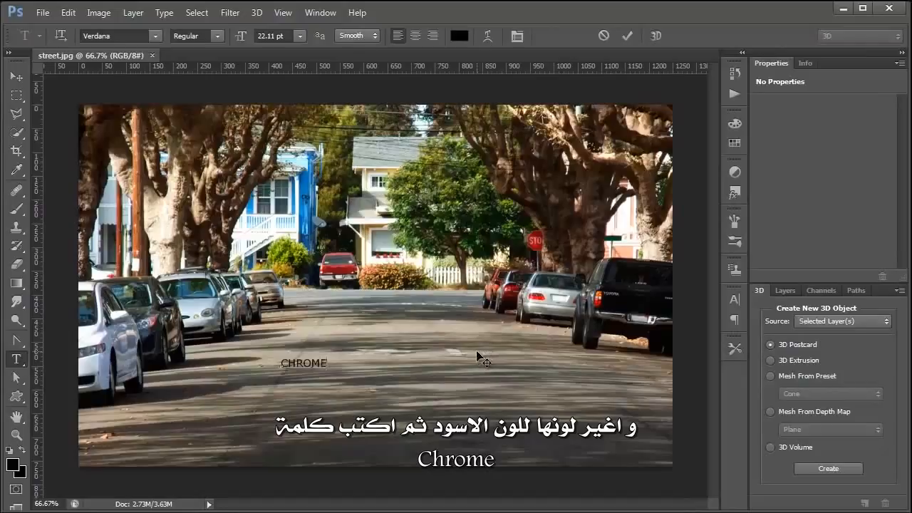
left_click(624, 37)
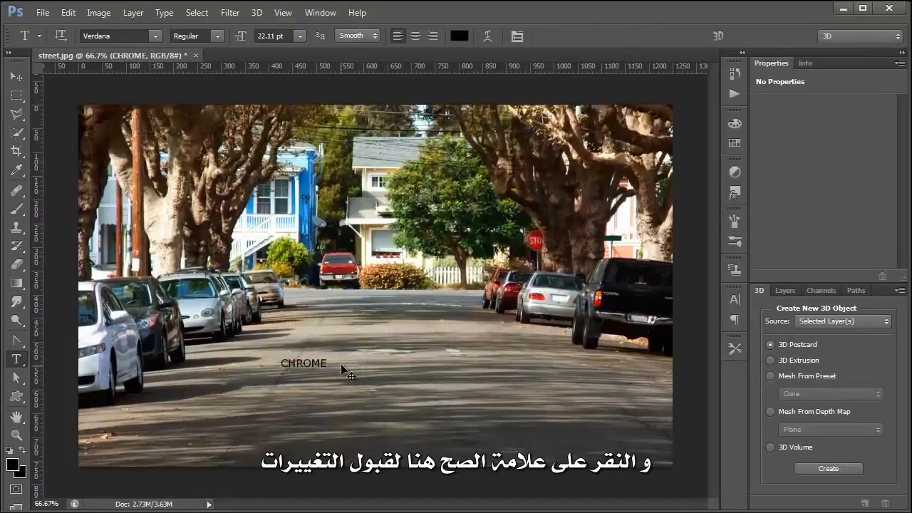
Enlarge CHROME to stretch across the street and move it down onto the road
key("ctrl+t")
left_click_drag(333, 356, 615, 305)
left_click_drag(282, 284, 264, 279)
left_click_drag(363, 323, 332, 351)
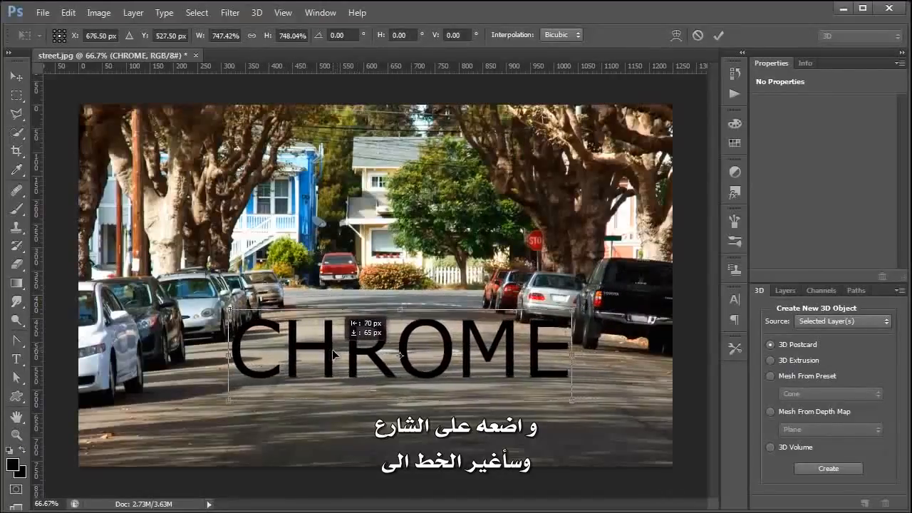
key("Return")
Change the CHROME text's font from Verdana to Arial Rounded MT Bold
double_click(401, 352)
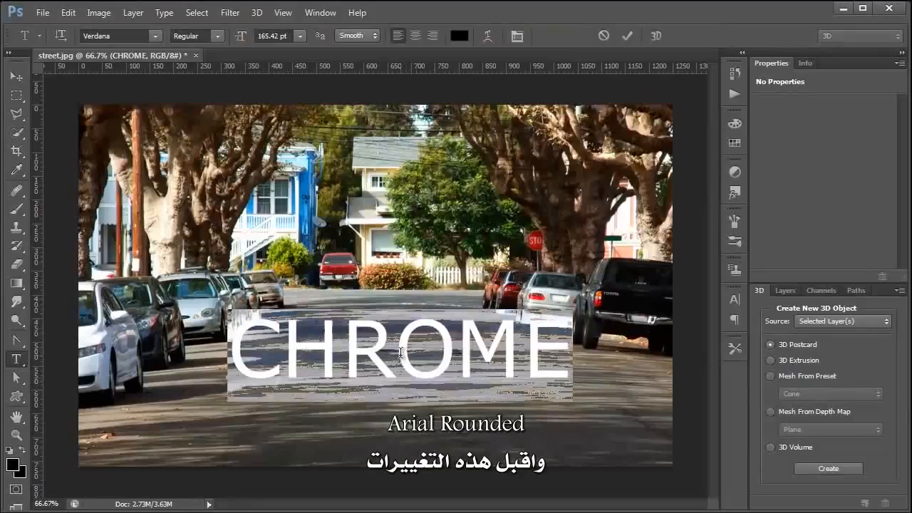
left_click(123, 37)
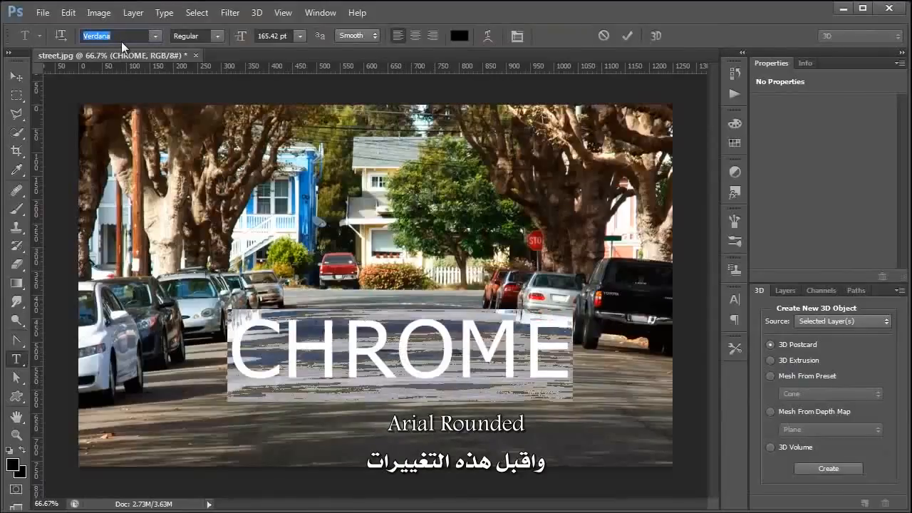
type("Arial R")
key("Return")
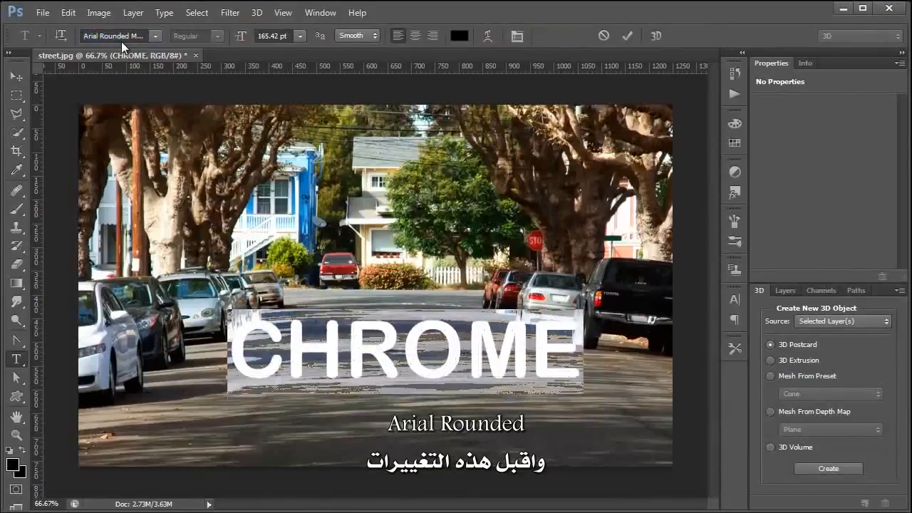
left_click(627, 36)
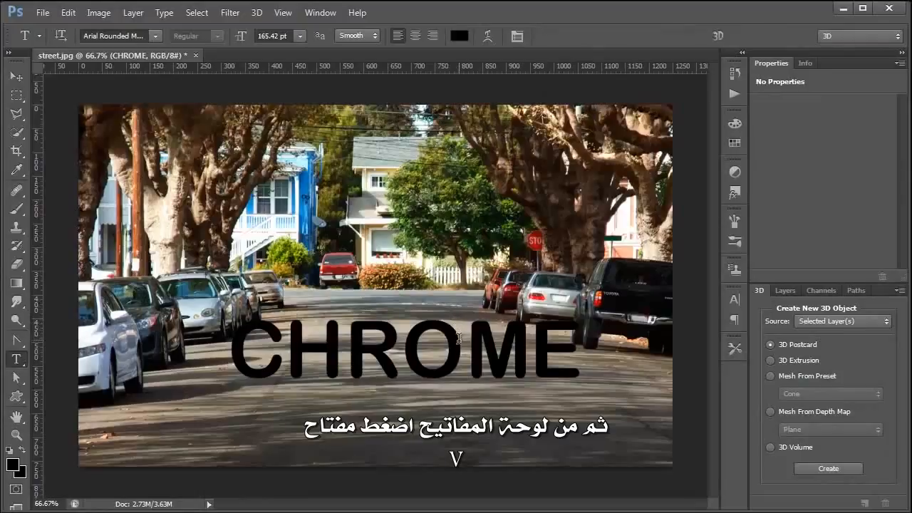
Nudge CHROME slightly left and apply New 3D Extrusion from Selected Layer
key("v")
left_click_drag(459, 348, 450, 354)
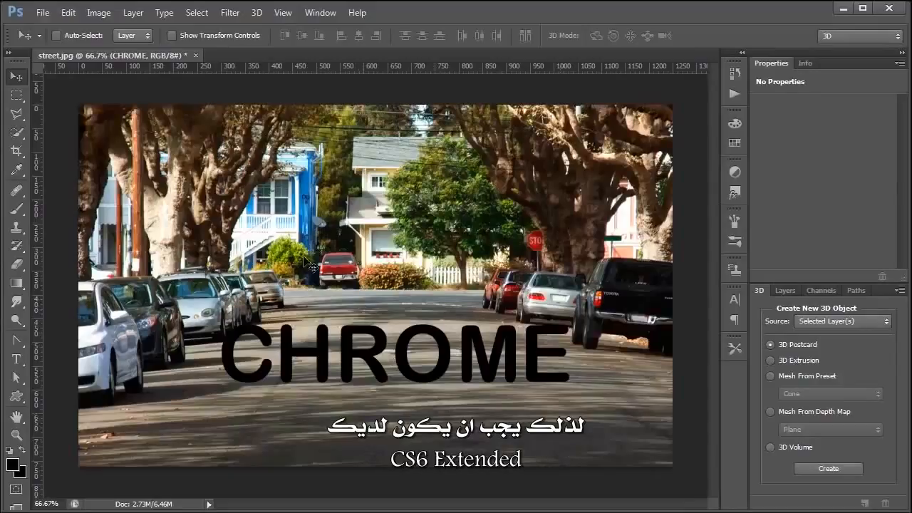
left_click(256, 13)
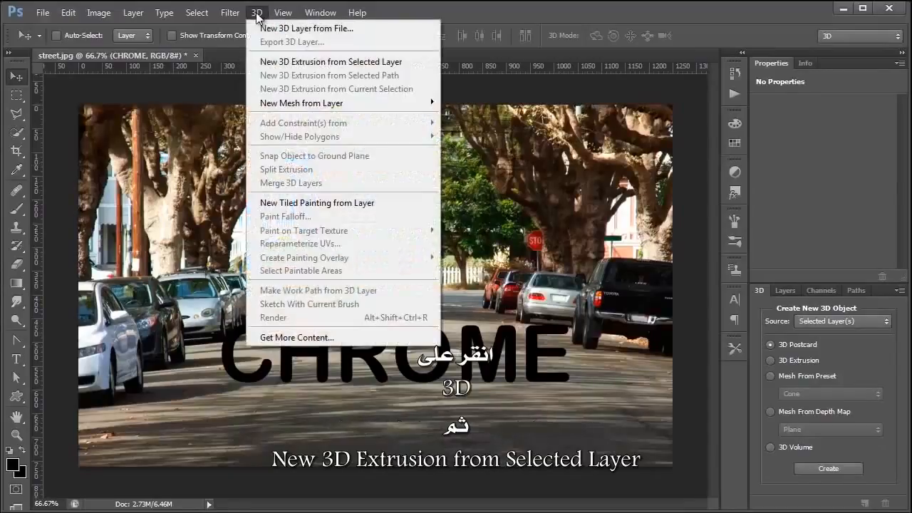
left_click(284, 64)
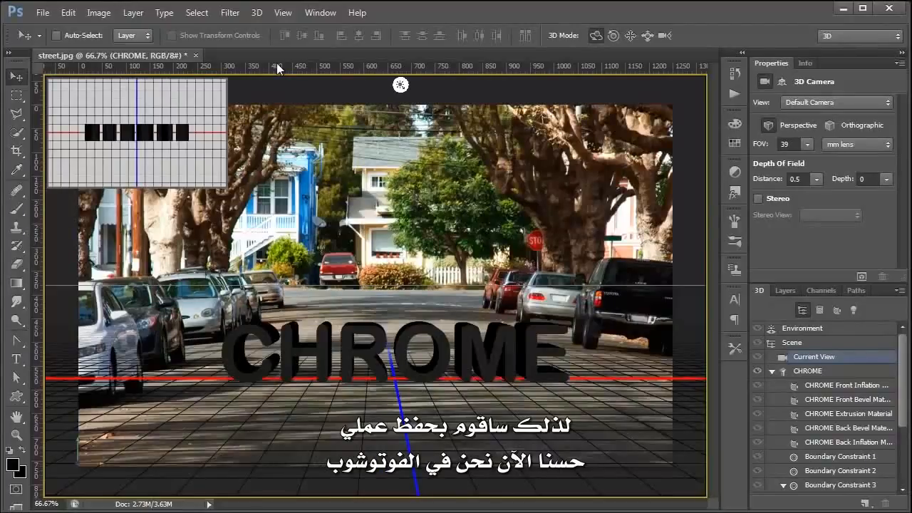
Save the document as street.psd in Photoshop format, accepting the Maximize Compatibility prompt
key("ctrl+s")
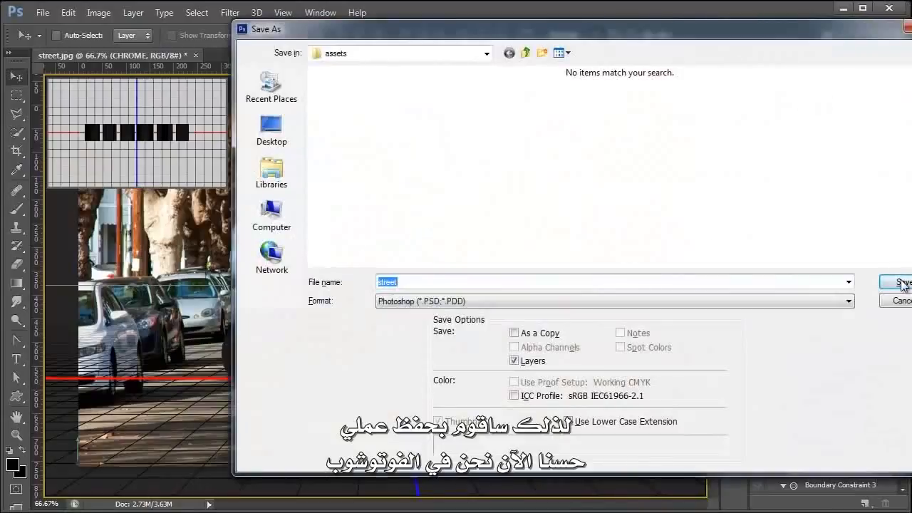
left_click(902, 283)
left_click(424, 152)
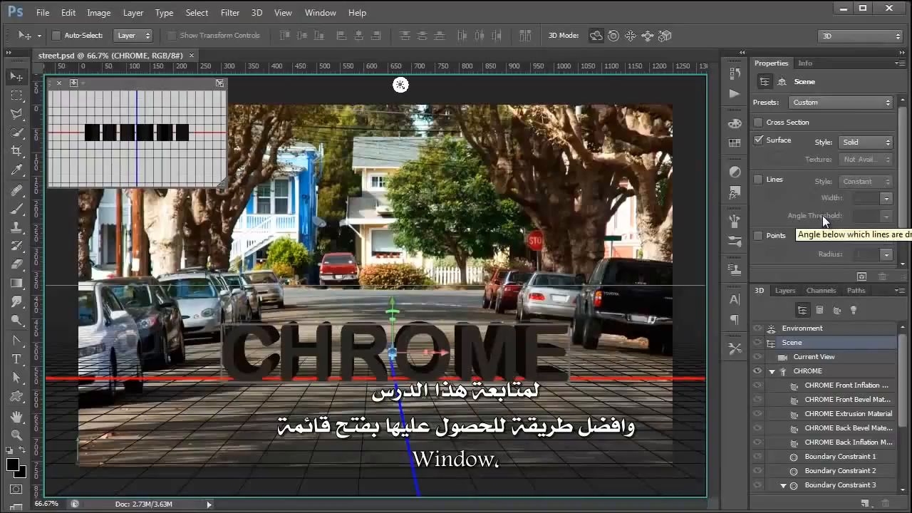
left_click(312, 13)
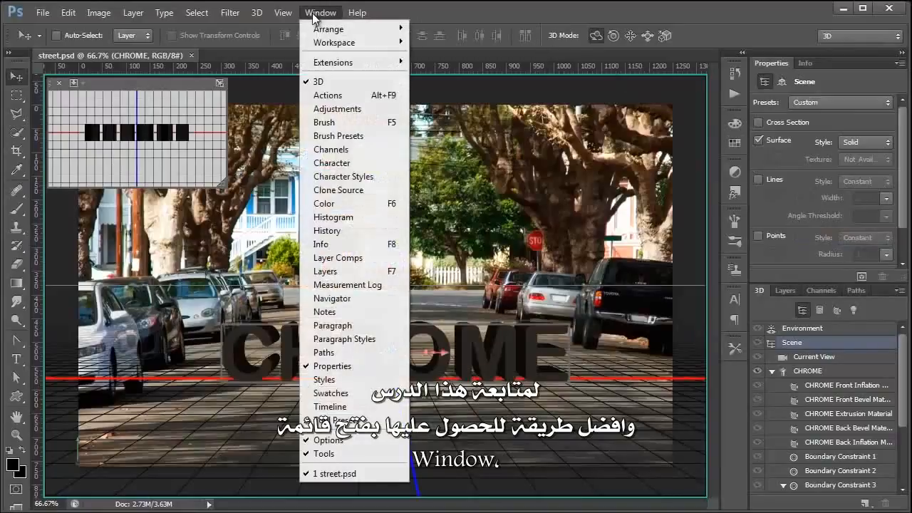
mouse_move(318, 47)
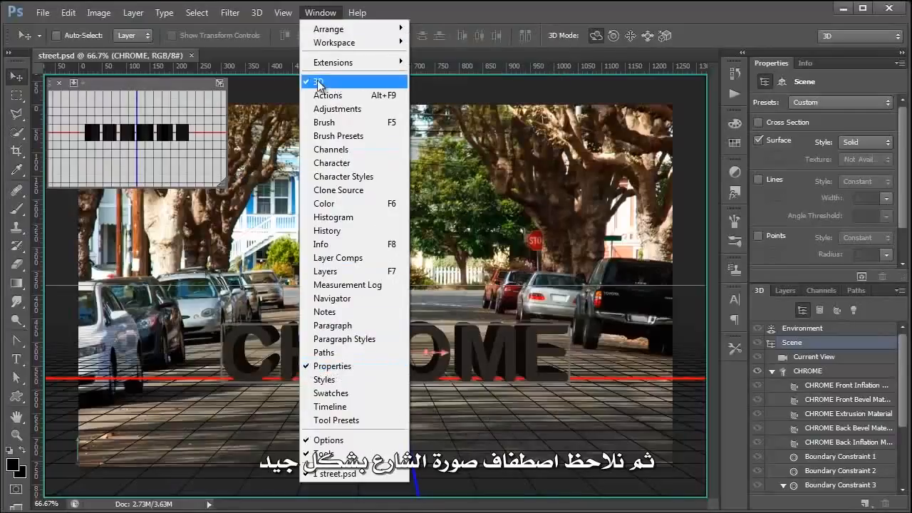
left_click(470, 14)
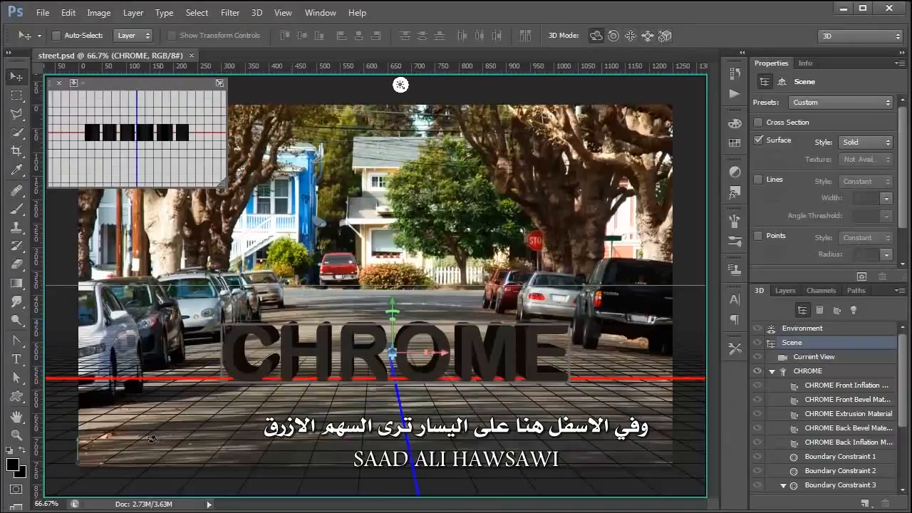
key("x")
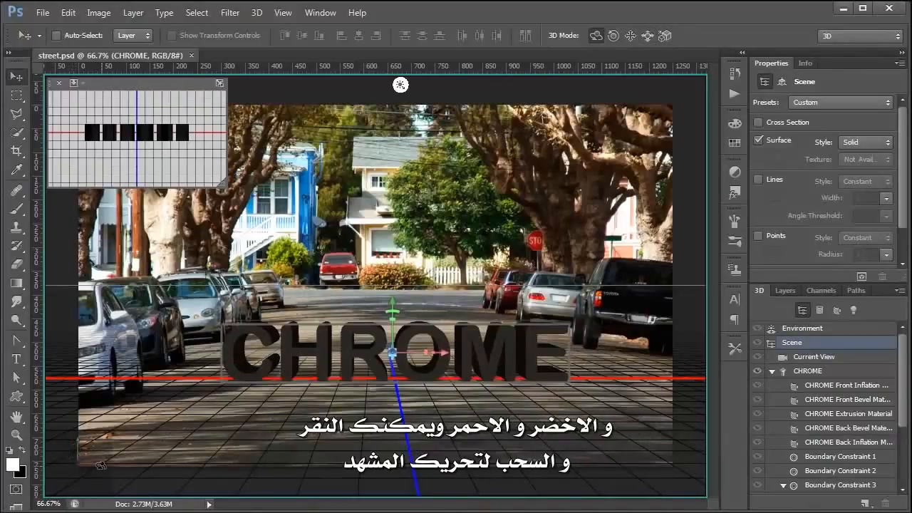
mouse_move(65, 462)
left_mouse_down()
mouse_move(76, 463)
mouse_move(68, 460)
left_mouse_up()
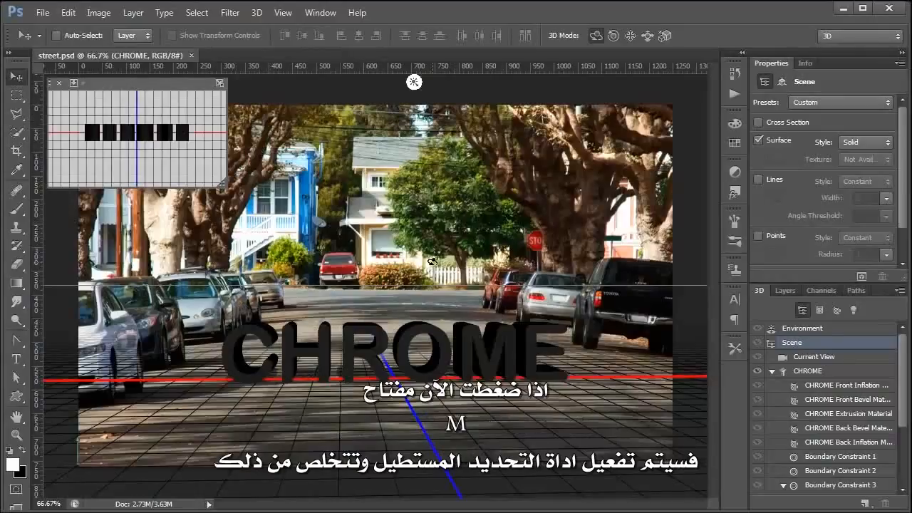
key("m")
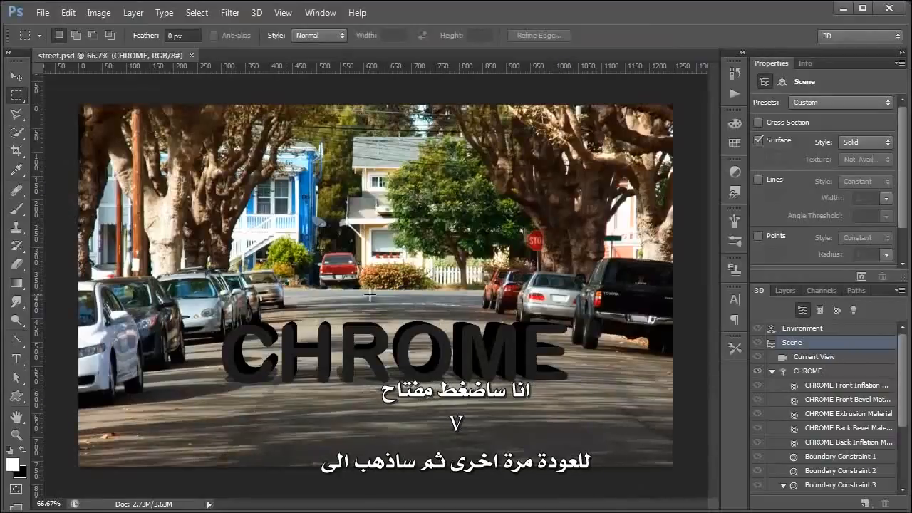
key("v")
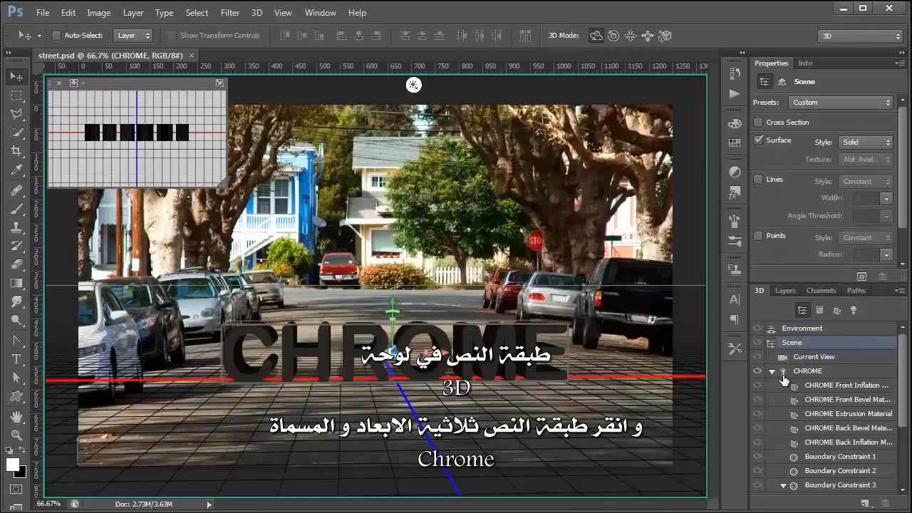
Lower the CHROME mesh's Extrusion Depth slider from 122 to 108
left_click(802, 374)
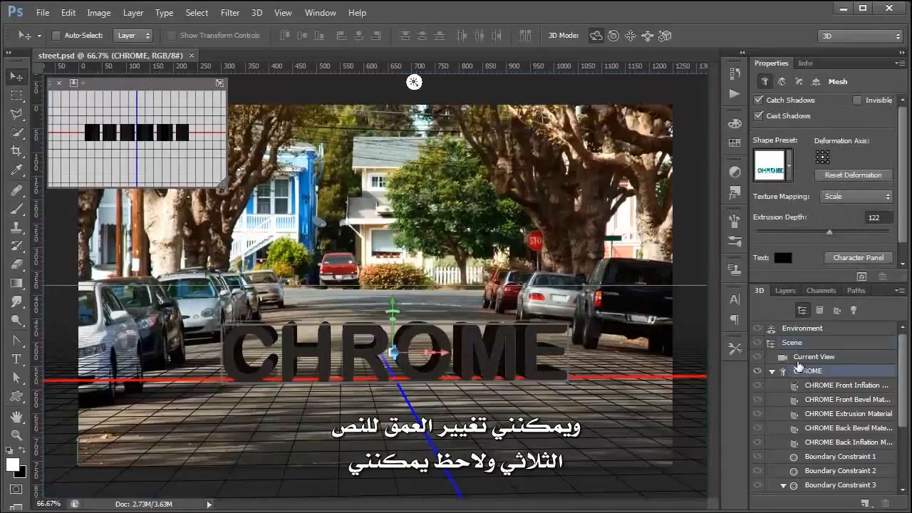
mouse_move(829, 232)
left_mouse_down()
mouse_move(853, 231)
mouse_move(814, 243)
mouse_move(828, 242)
left_mouse_up()
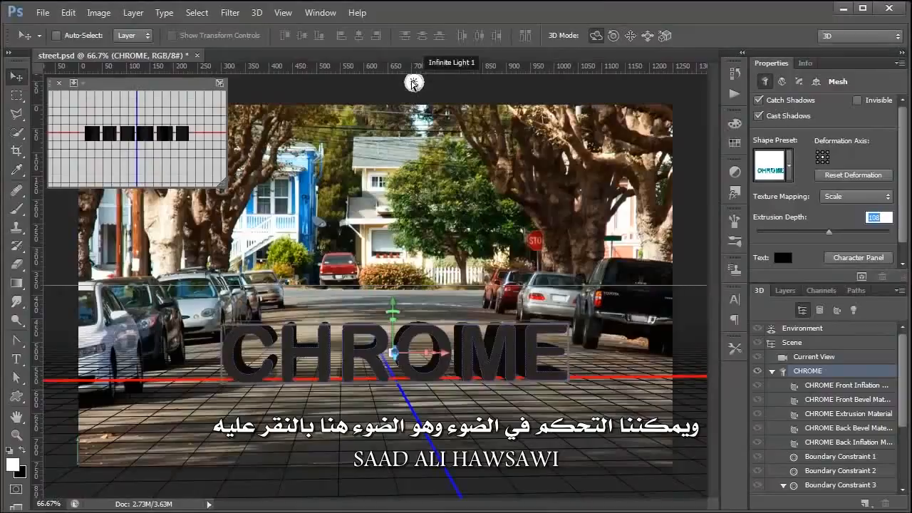
left_click(413, 83)
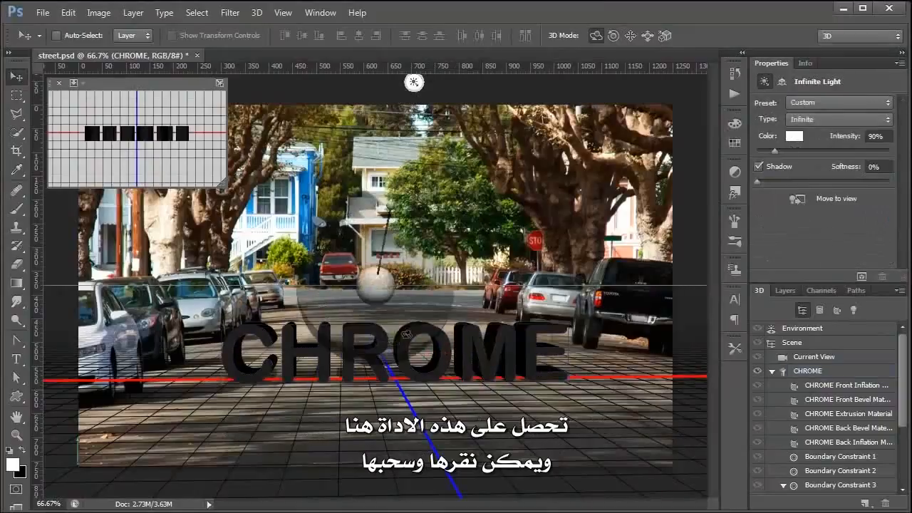
mouse_move(390, 207)
left_mouse_down()
mouse_move(354, 229)
mouse_move(361, 281)
mouse_move(375, 291)
mouse_move(394, 274)
mouse_move(383, 267)
mouse_move(374, 283)
left_mouse_up()
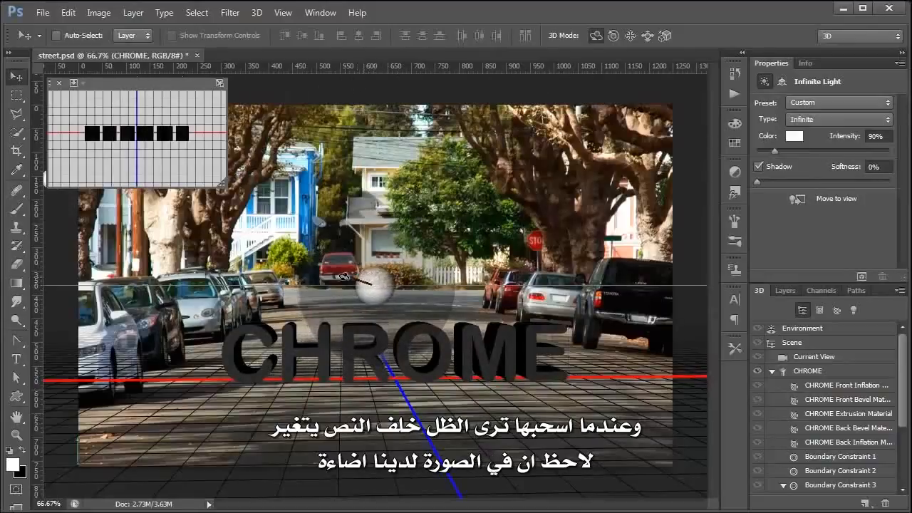
left_click_drag(370, 280, 379, 282)
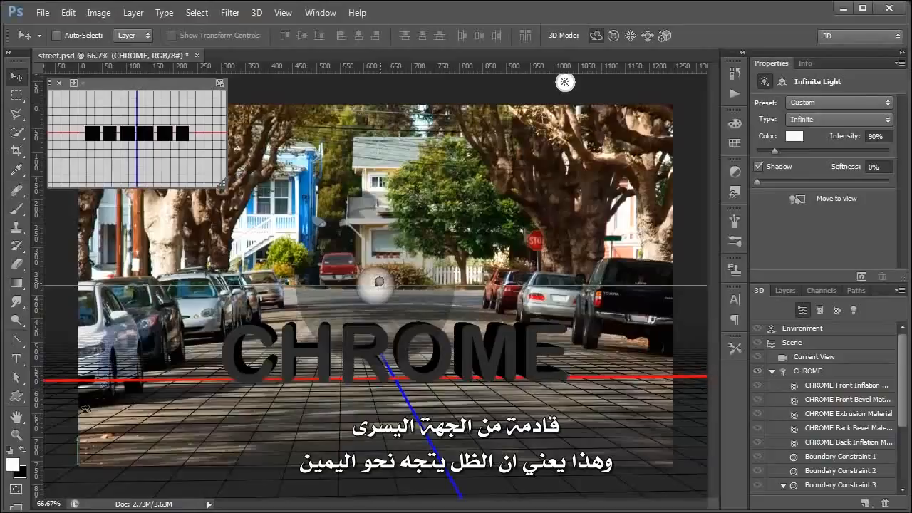
left_click_drag(378, 282, 261, 261)
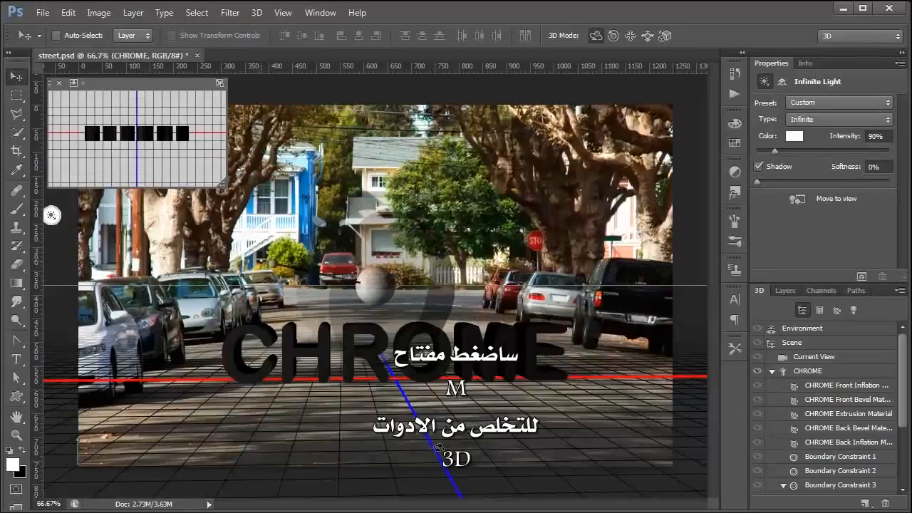
key("m")
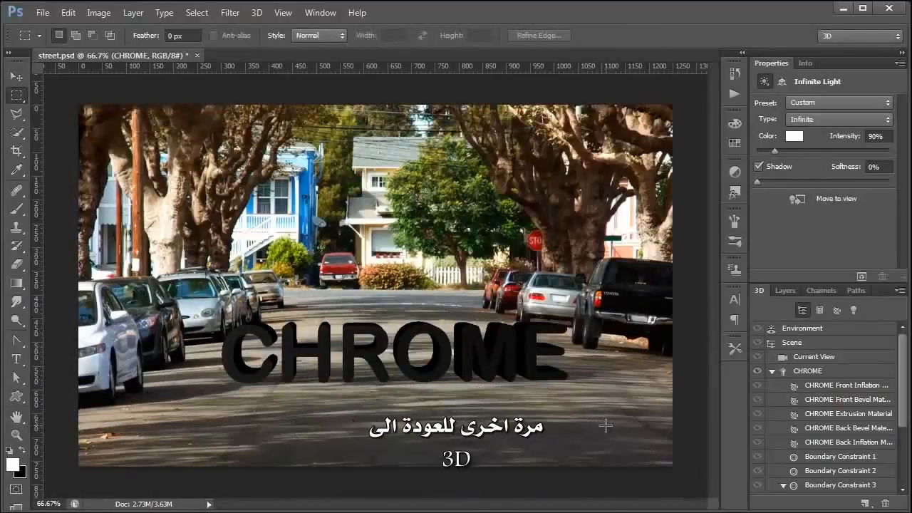
key("v")
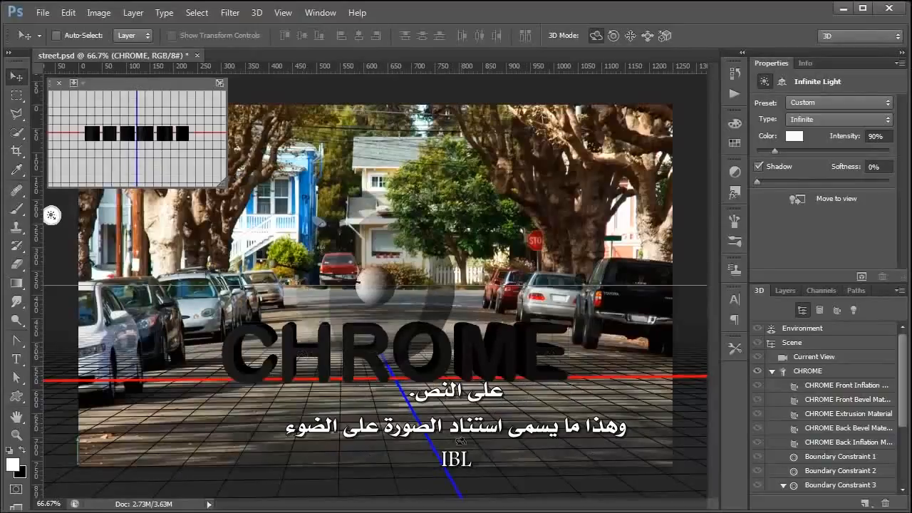
Load the street photo as the Environment's image-based lighting texture
left_click(812, 328)
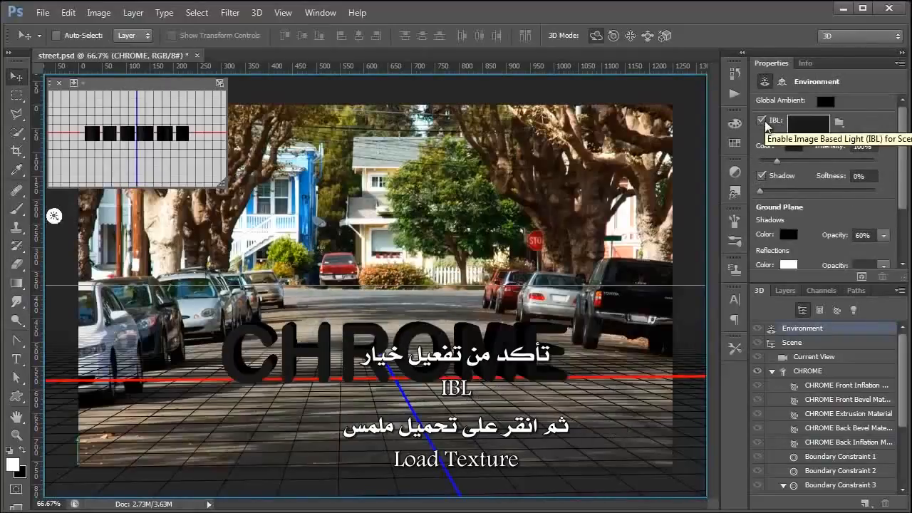
left_click(839, 126)
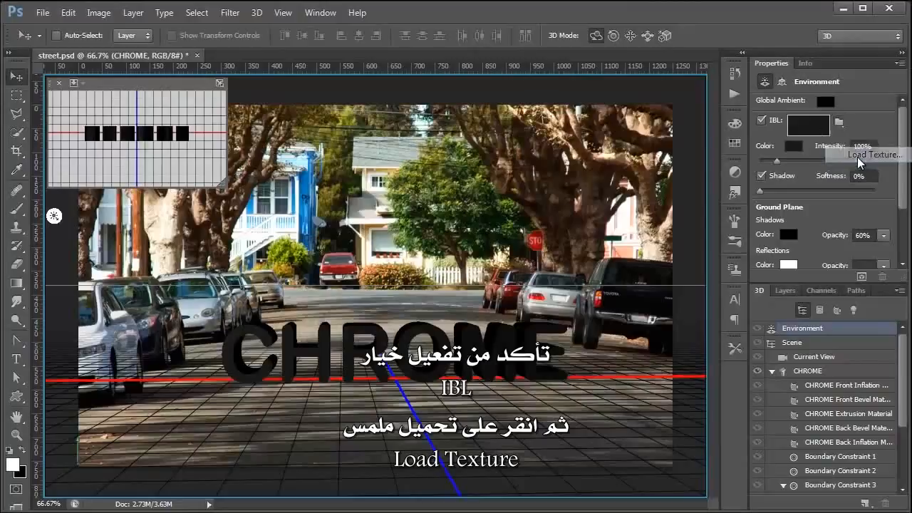
left_click(857, 157)
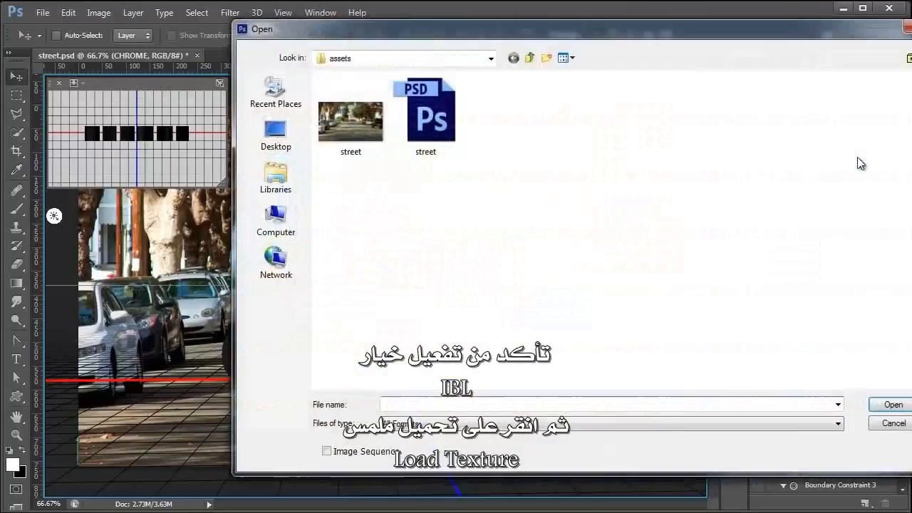
left_click(353, 140)
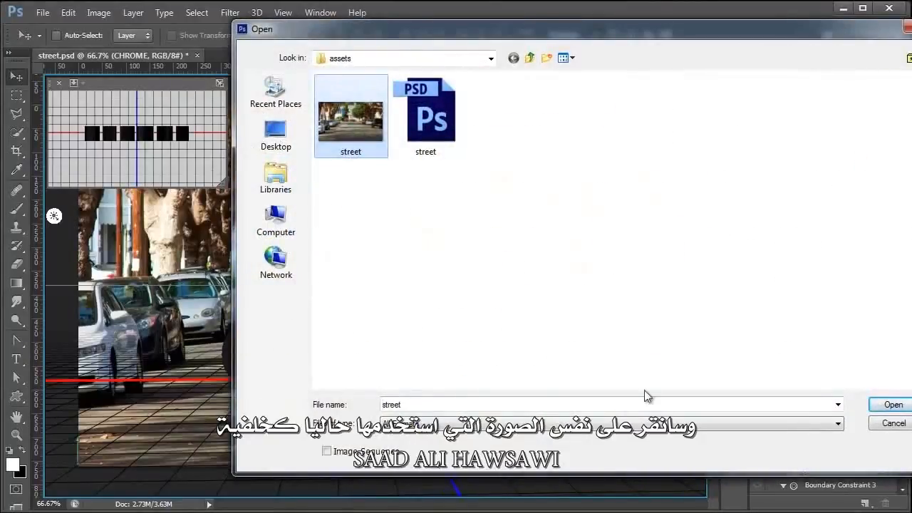
left_click(890, 404)
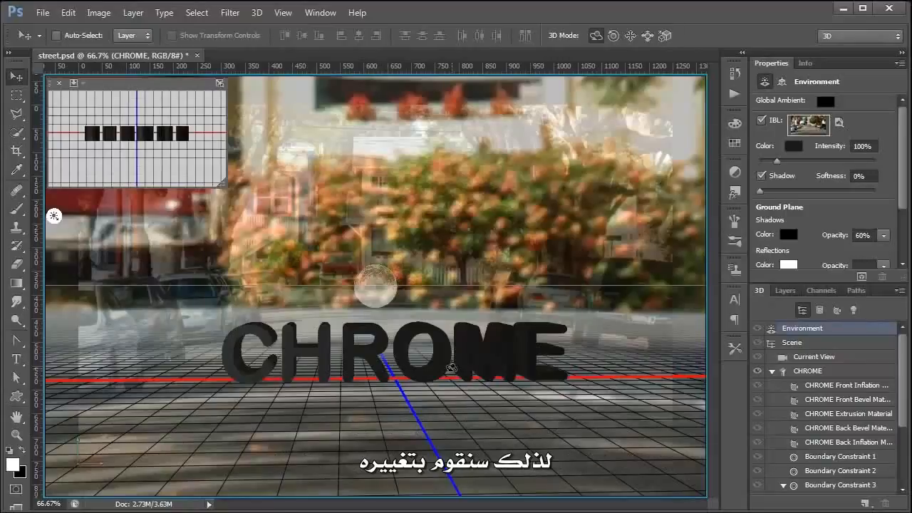
left_click(806, 371)
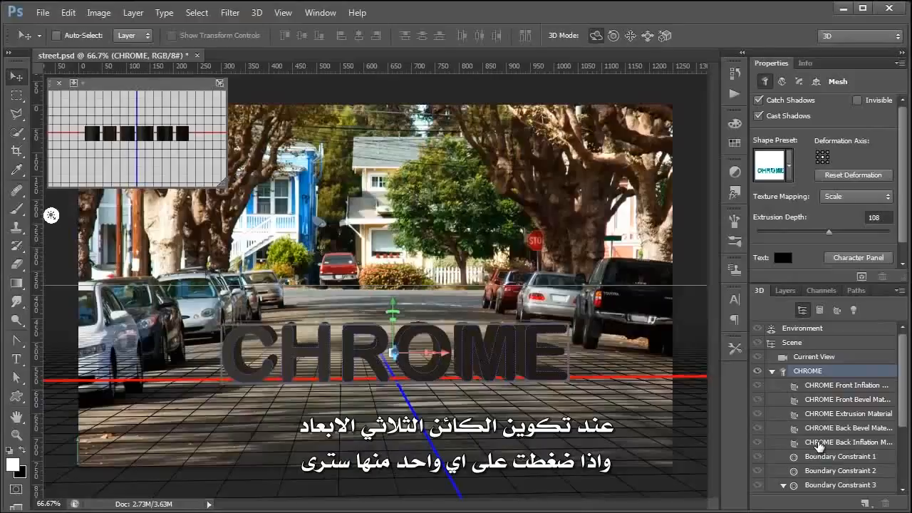
Set the CHROME Front Inflation material's reflection to 100%
left_click(813, 399)
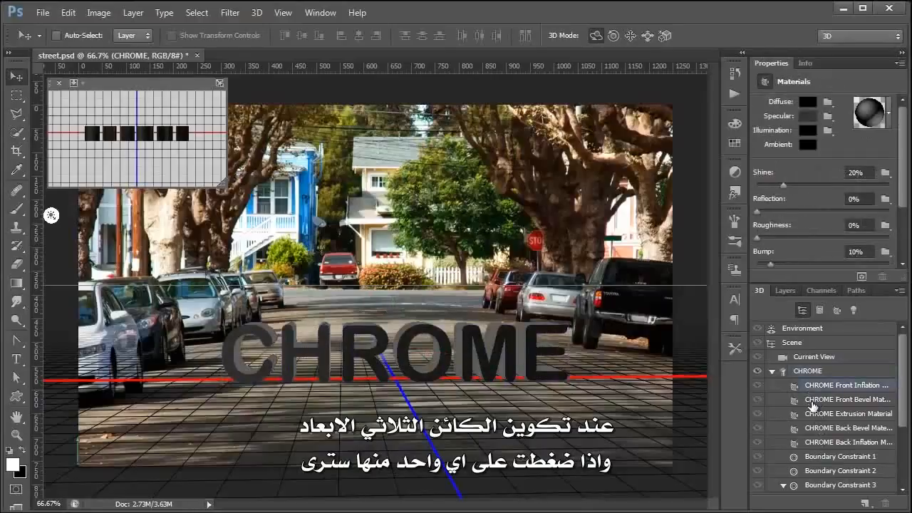
left_click(817, 432)
left_click(817, 441)
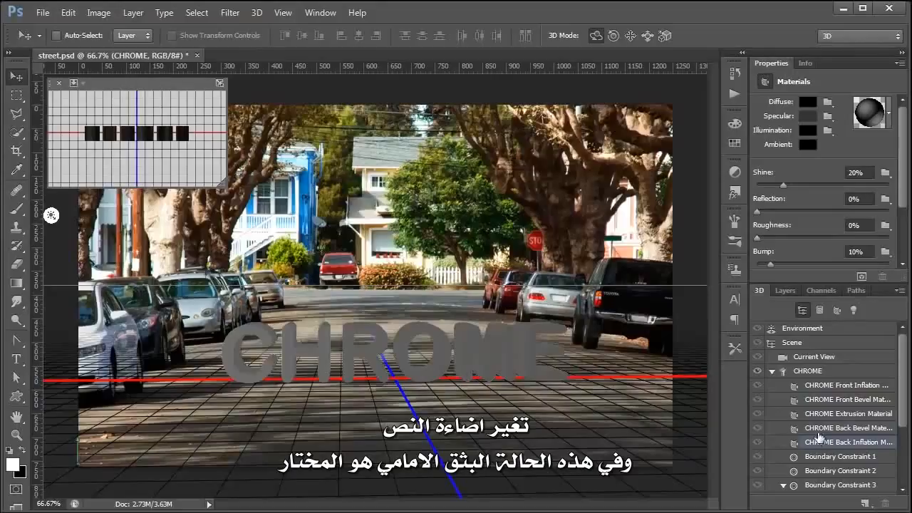
left_click(815, 389)
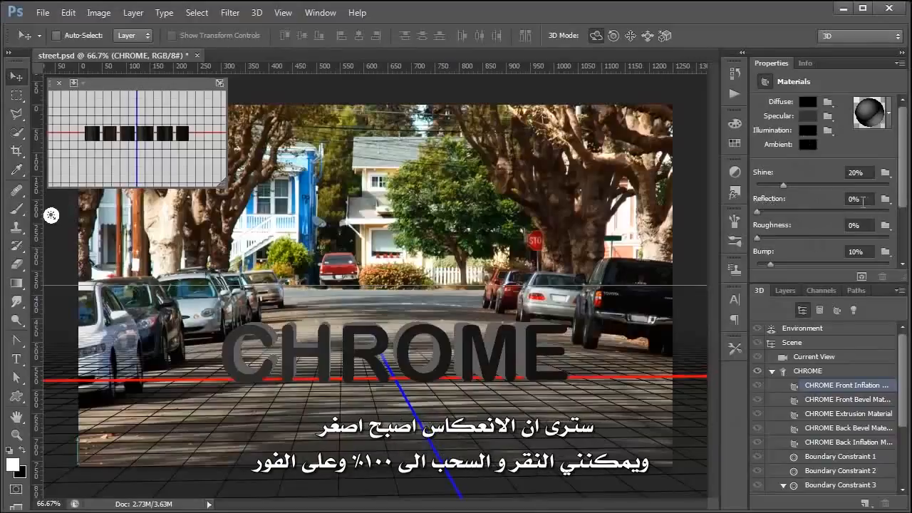
left_click_drag(757, 212, 909, 201)
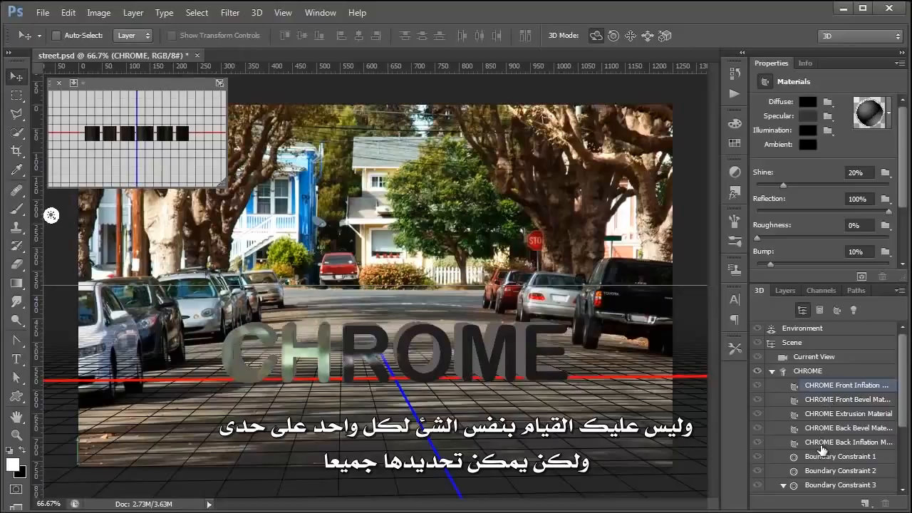
Select Front Bevel through Back Inflation materials and set their reflection to 100%
left_click(818, 404)
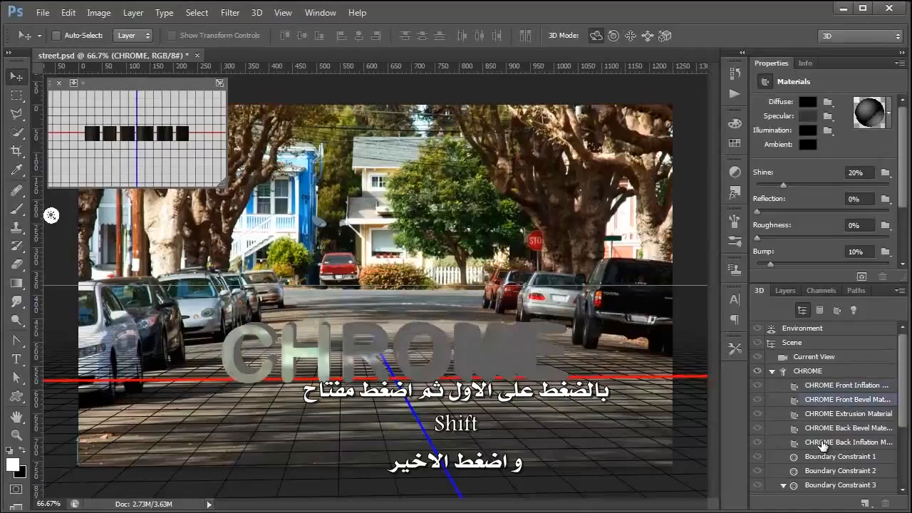
left_click(823, 443, "shift")
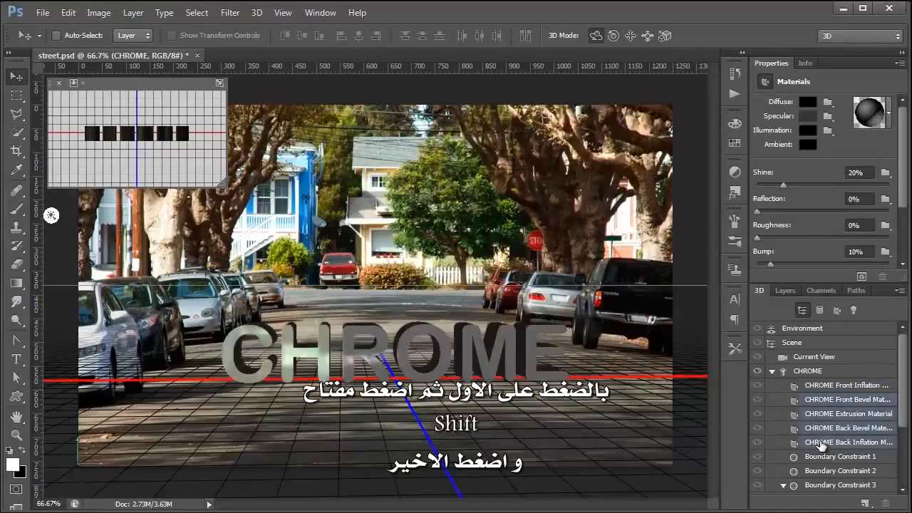
left_click_drag(757, 211, 899, 212)
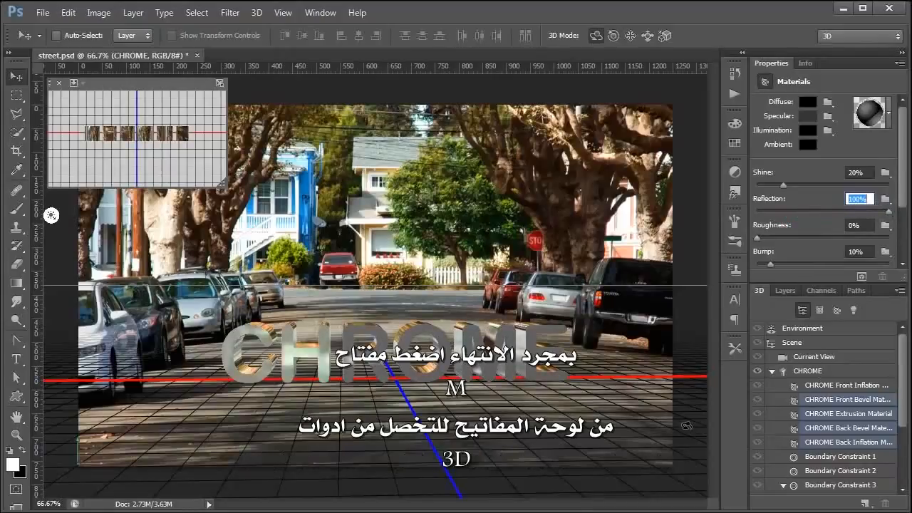
Hide the 3D overlays, start rendering the scene, and stop the render partway
key("m")
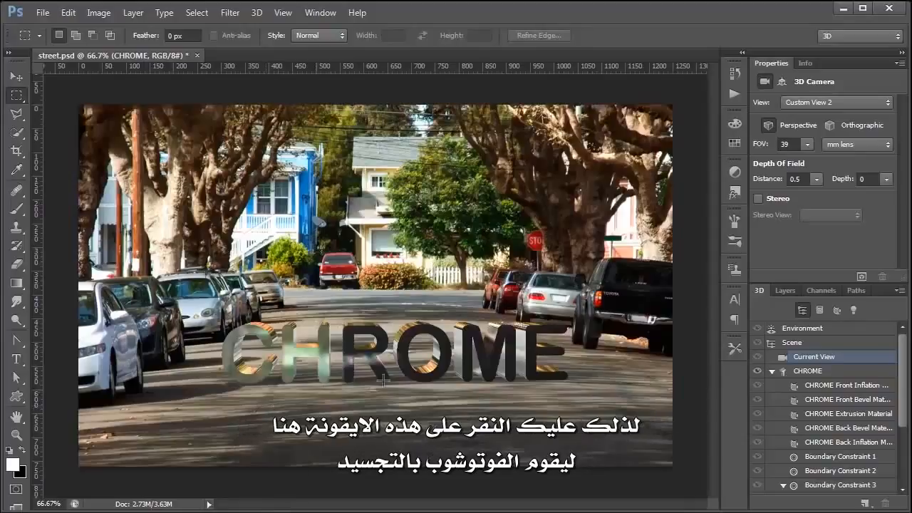
left_click(863, 278)
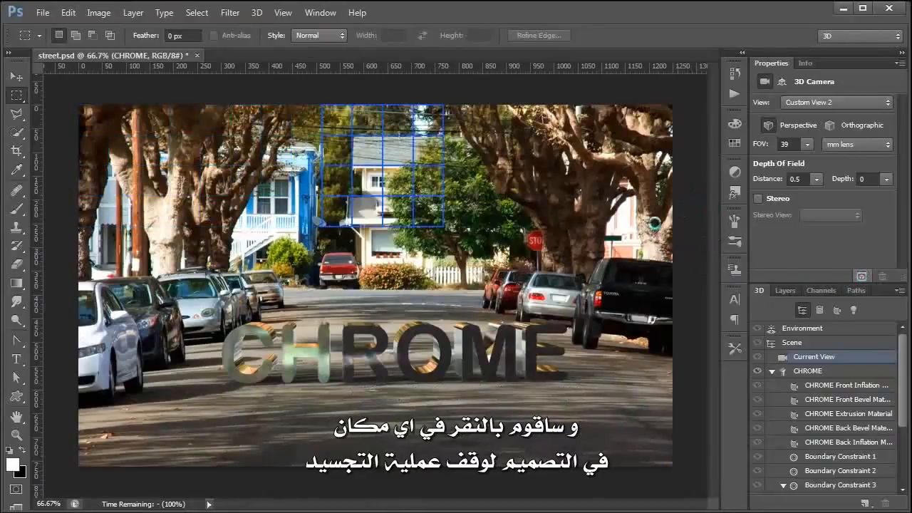
left_click(694, 205)
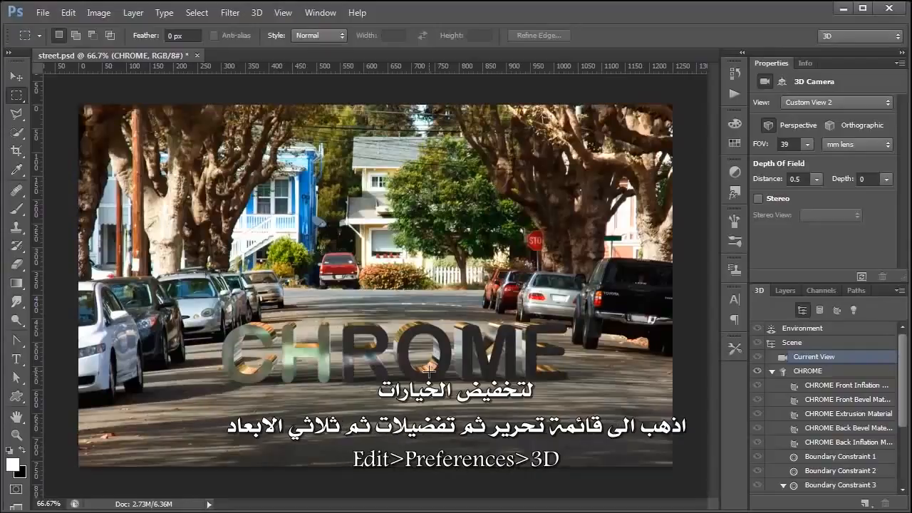
Lower the 3D Preferences' ray tracer High Quality Threshold from 8 to 3
left_click(68, 13)
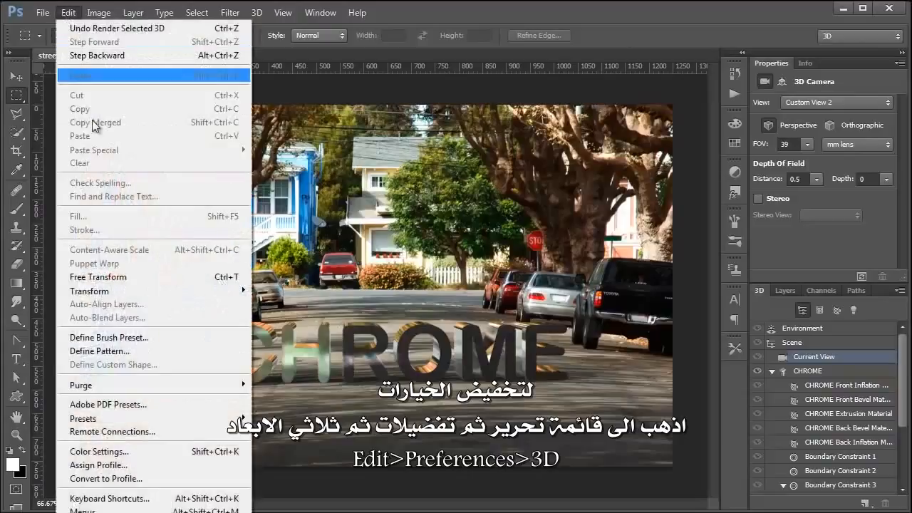
mouse_move(143, 512)
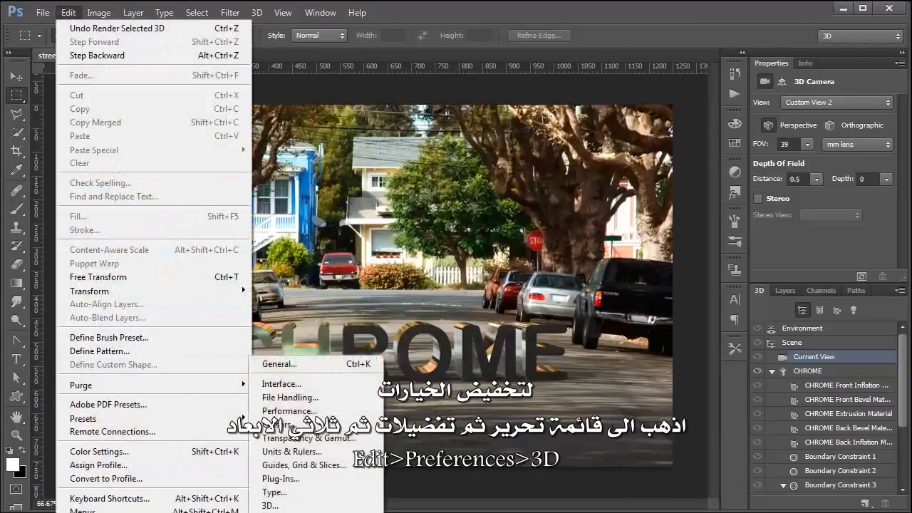
left_click(291, 506)
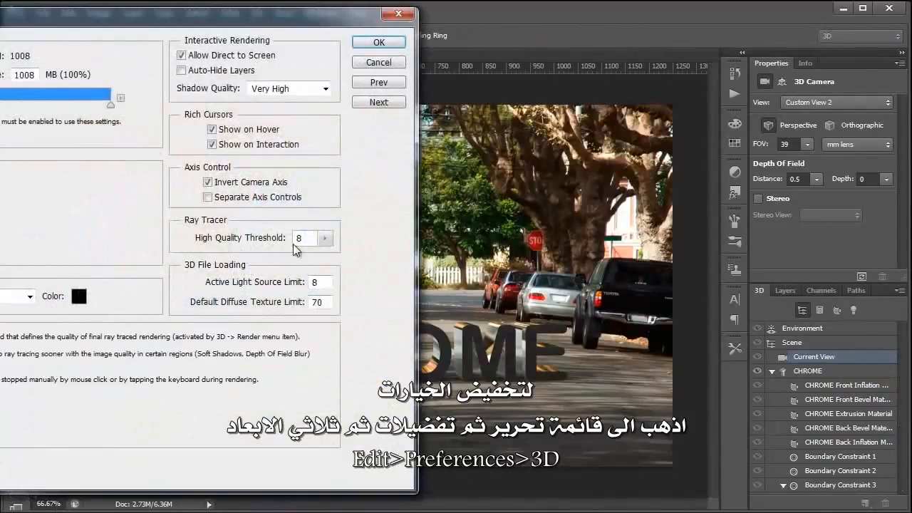
left_click_drag(325, 247, 298, 261)
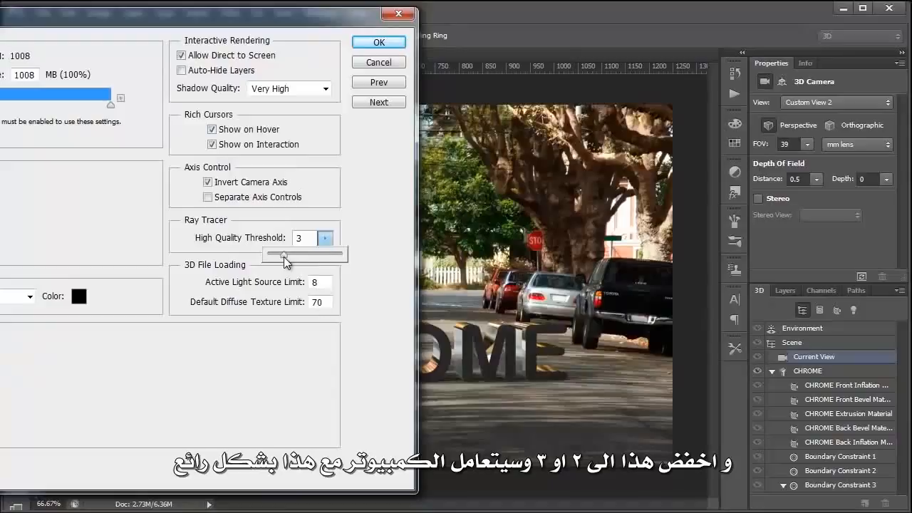
left_click(380, 44)
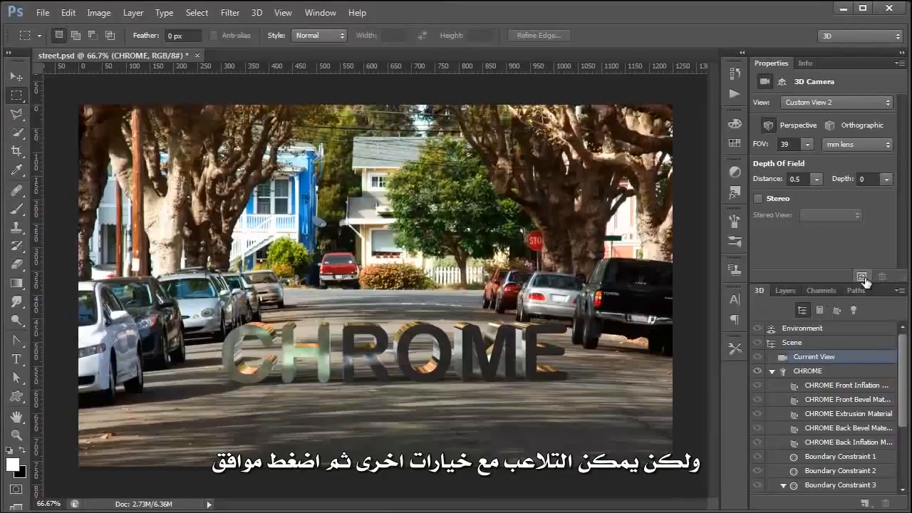
Render the whole scene again, then re-render only a selection around the letters CH
left_click(862, 277)
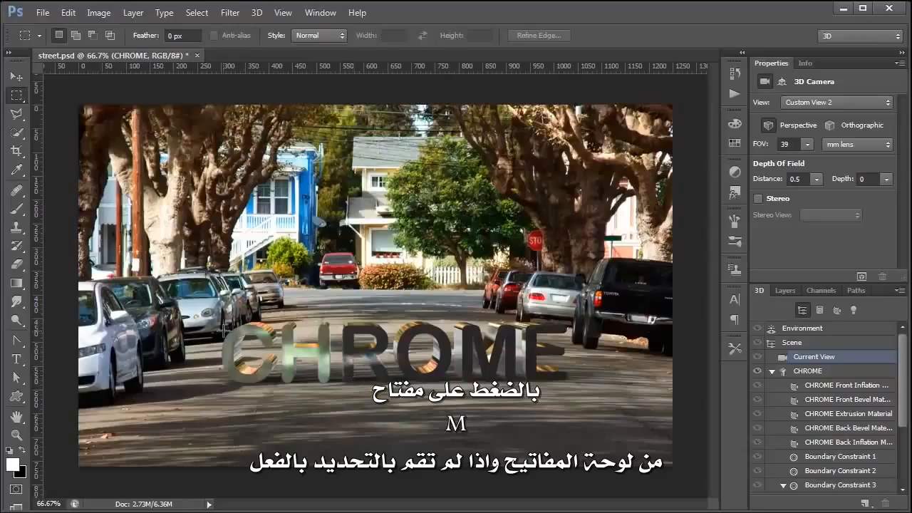
left_click_drag(197, 302, 337, 394)
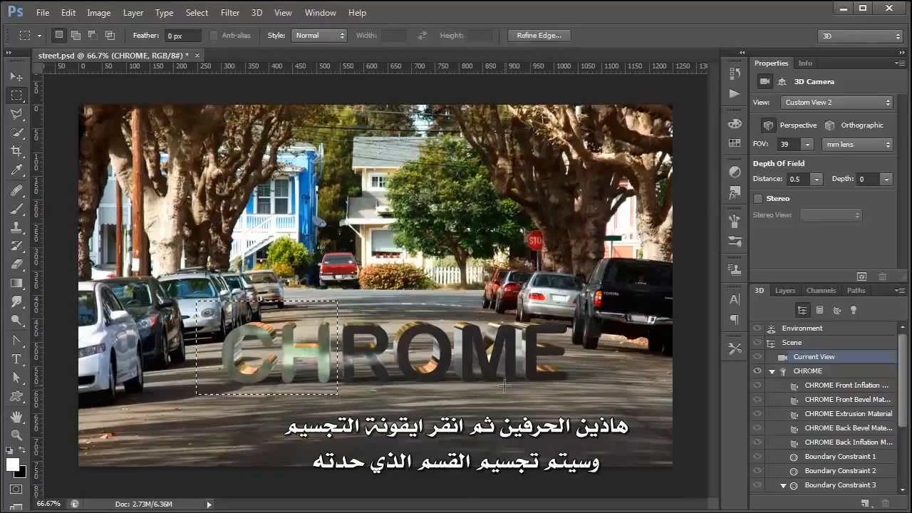
left_click(861, 276)
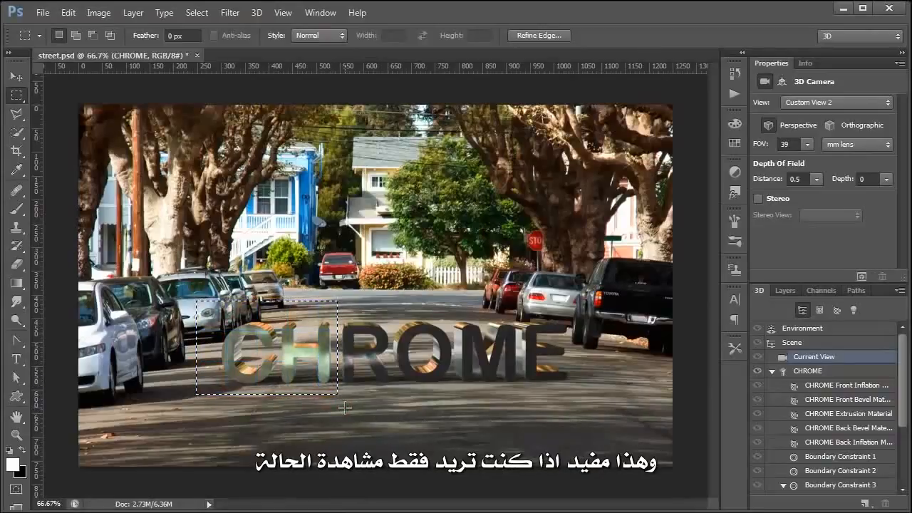
left_click(345, 407)
Render a selected strip along the bottom of CHROME, then deselect
left_click_drag(656, 397, 202, 356)
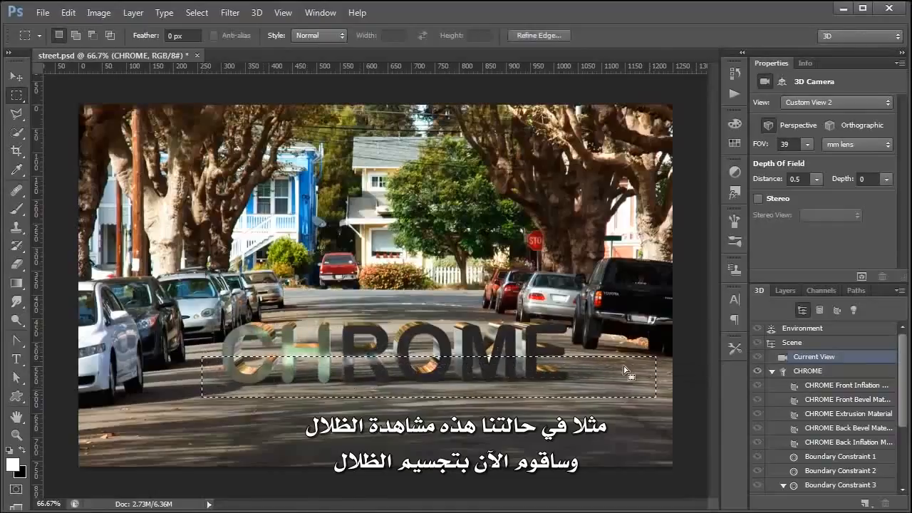
left_click(861, 276)
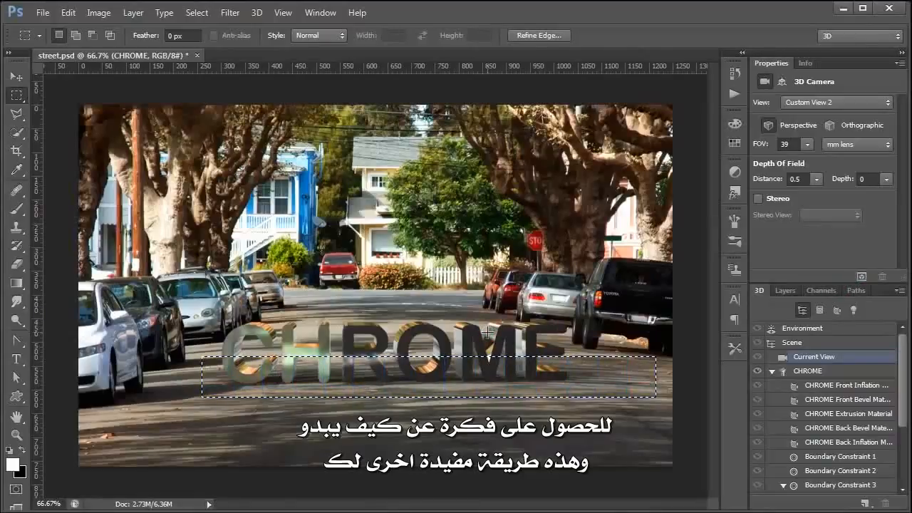
left_click(487, 331)
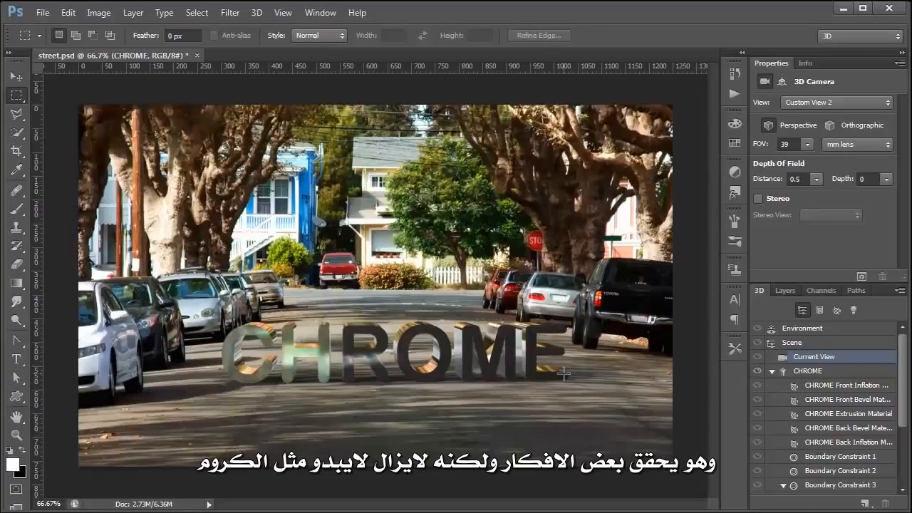
Apply the Inflate shape preset to the CHROME mesh
left_click(803, 376)
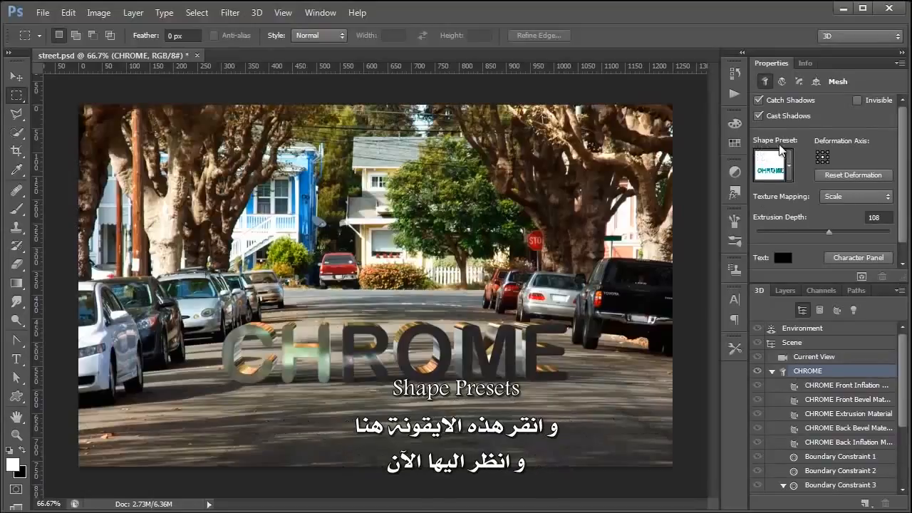
left_click(788, 165)
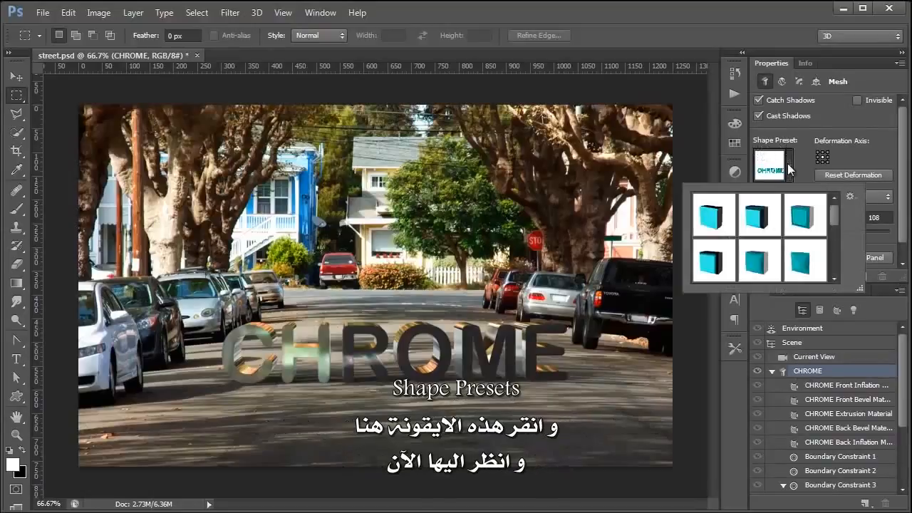
left_click(754, 276)
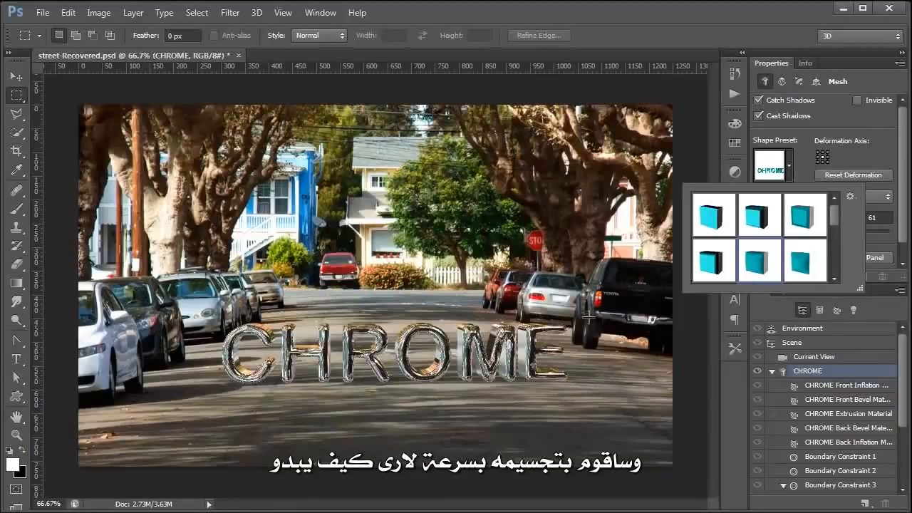
left_click(349, 374)
Render a marquee area around the CHROME text, then deselect
left_click_drag(203, 308, 680, 402)
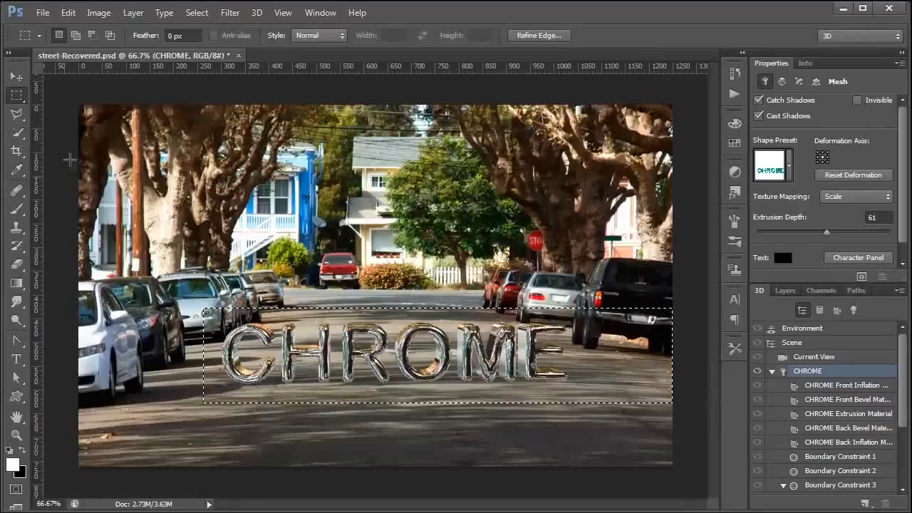
left_click(861, 277)
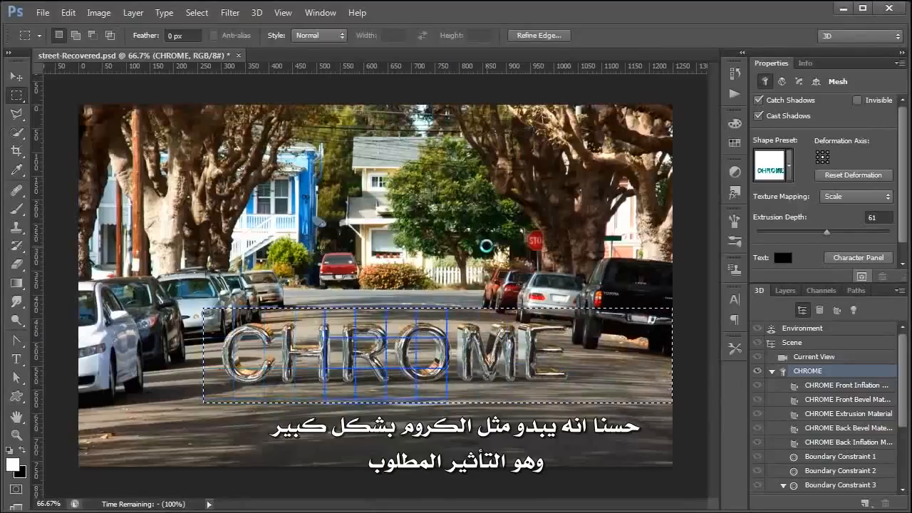
key("ctrl+d")
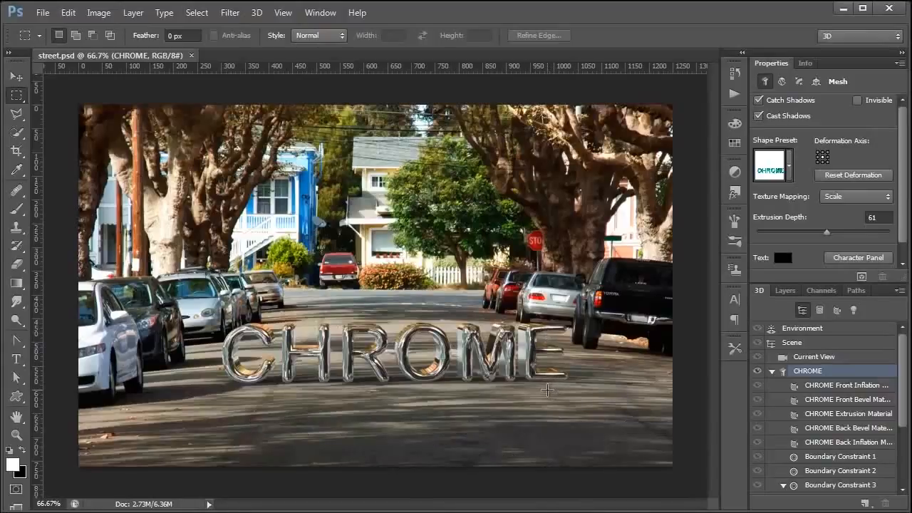
Rotate the Environment IBL sphere until the CHROME letters pick up green reflections from the street's trees
key("v")
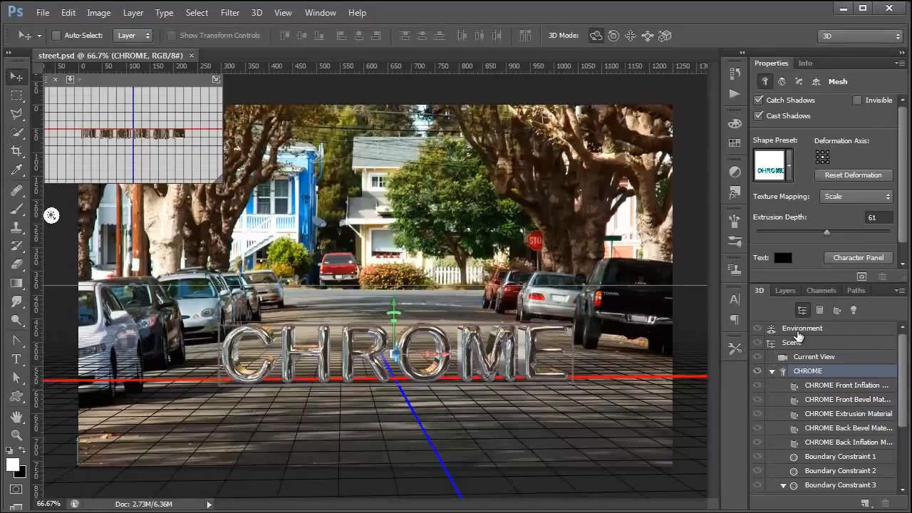
left_click(798, 329)
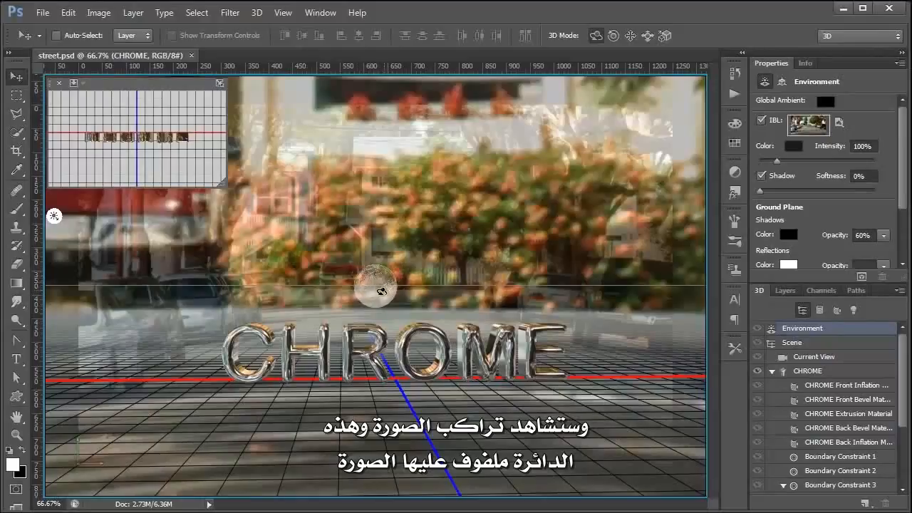
left_click_drag(381, 290, 397, 179)
left_click_drag(364, 282, 394, 285)
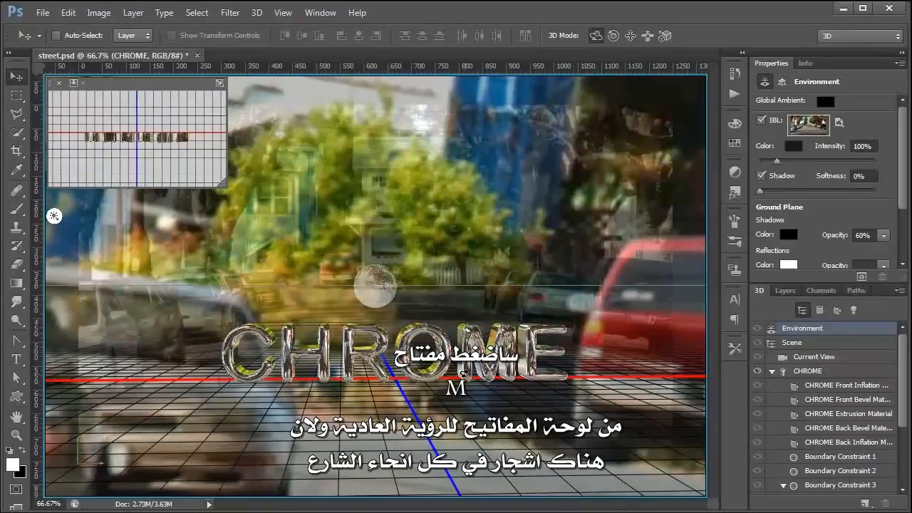
key("m")
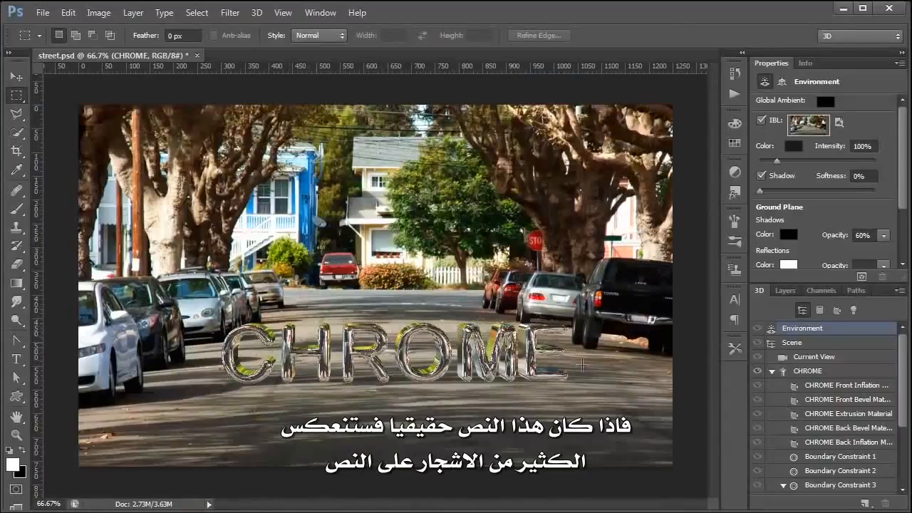
Render a marquee over the lower image to preview the chrome text's tree reflections, then deselect
left_click_drag(178, 282, 672, 443)
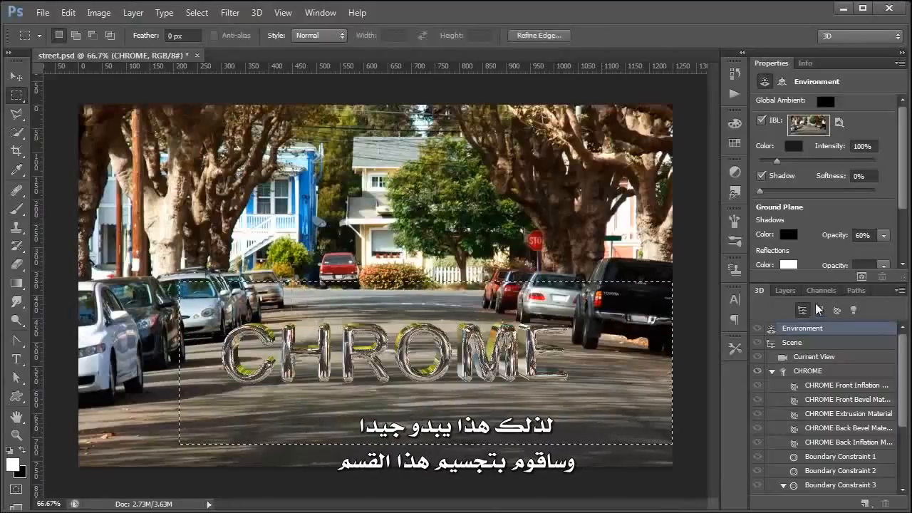
left_click(860, 277)
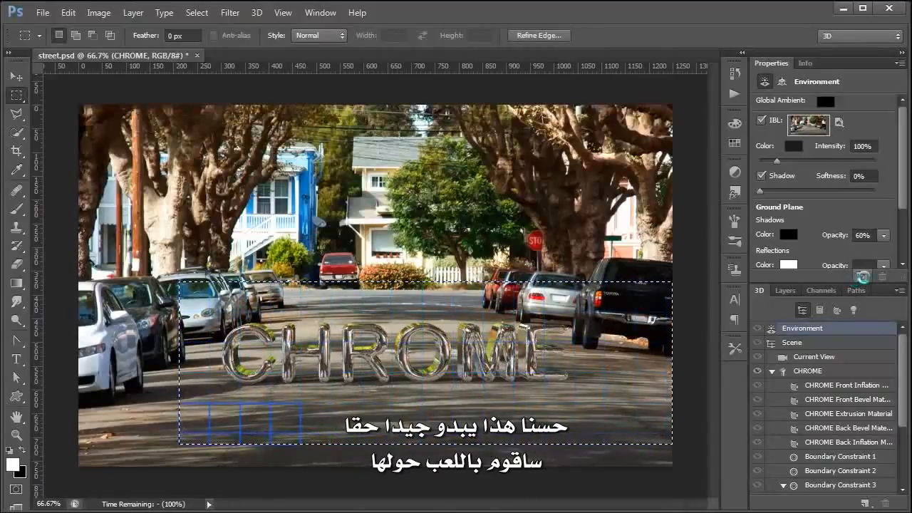
key("ctrl+d")
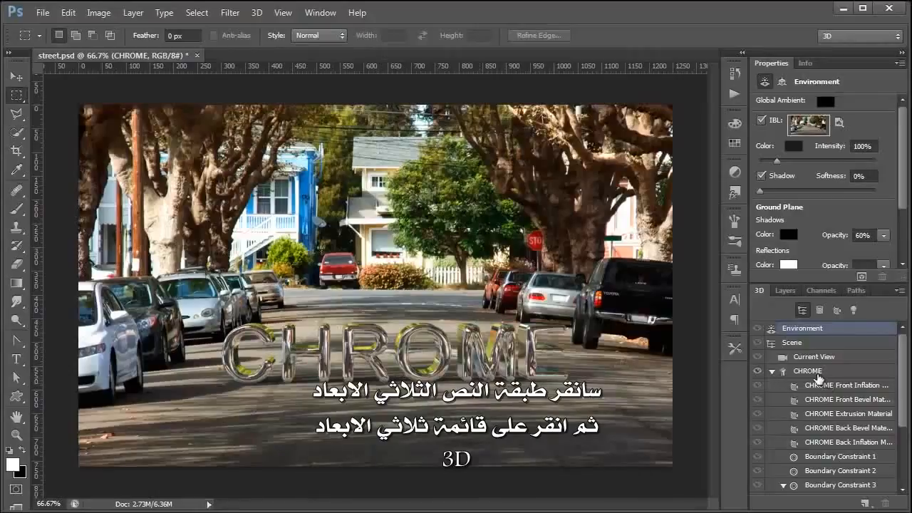
Apply 3D > Split Extrusion to the CHROME text mesh
left_click(817, 378)
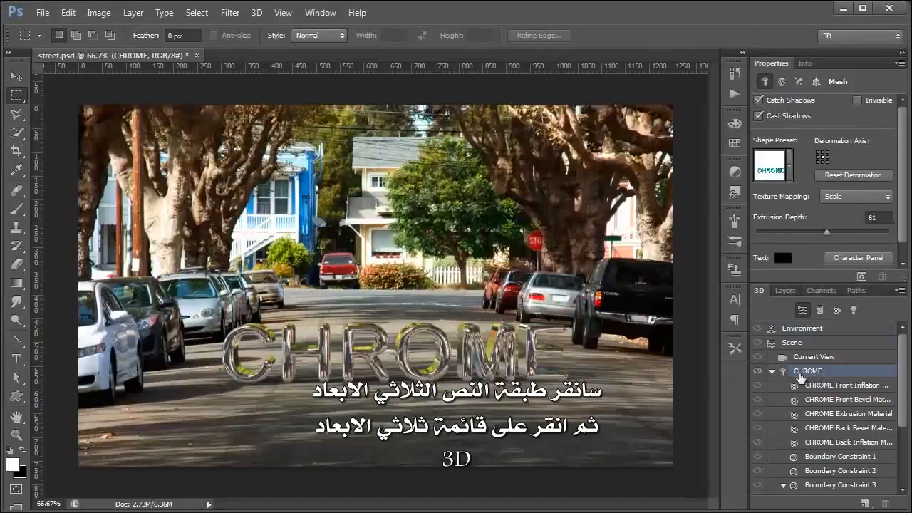
left_click(257, 13)
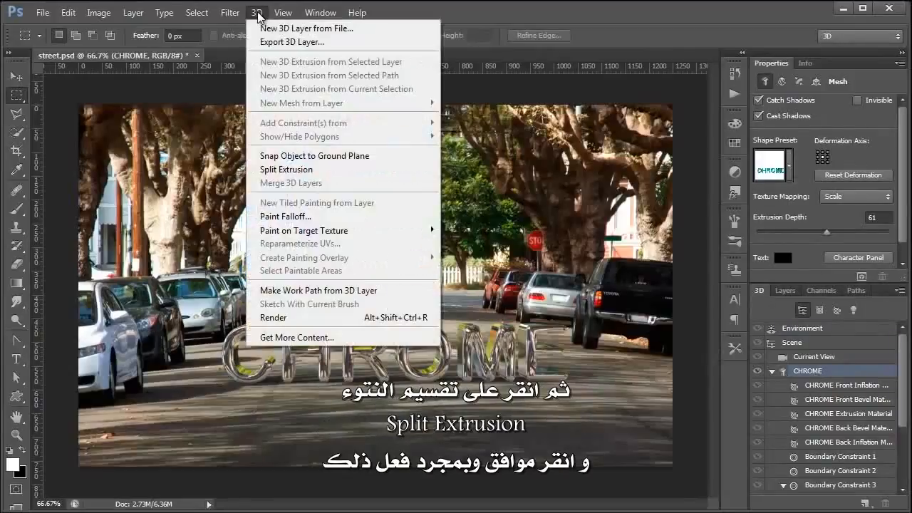
left_click(303, 171)
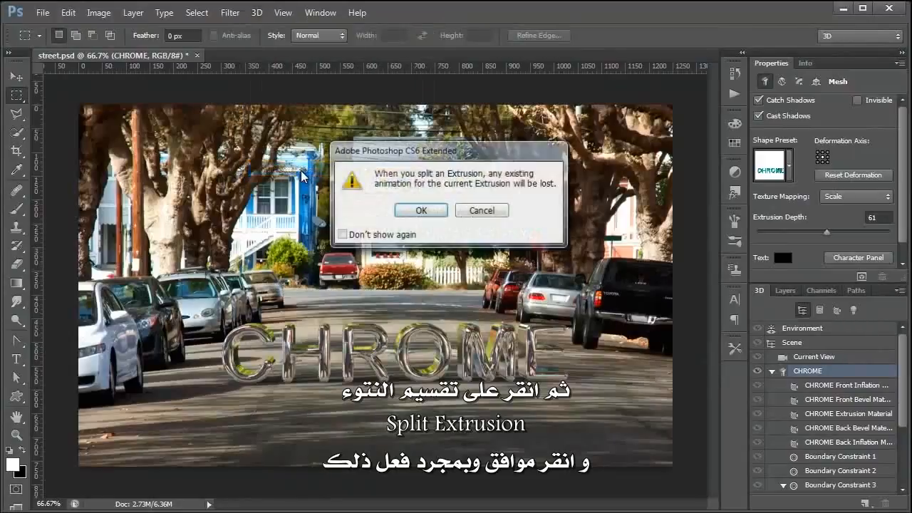
left_click(420, 210)
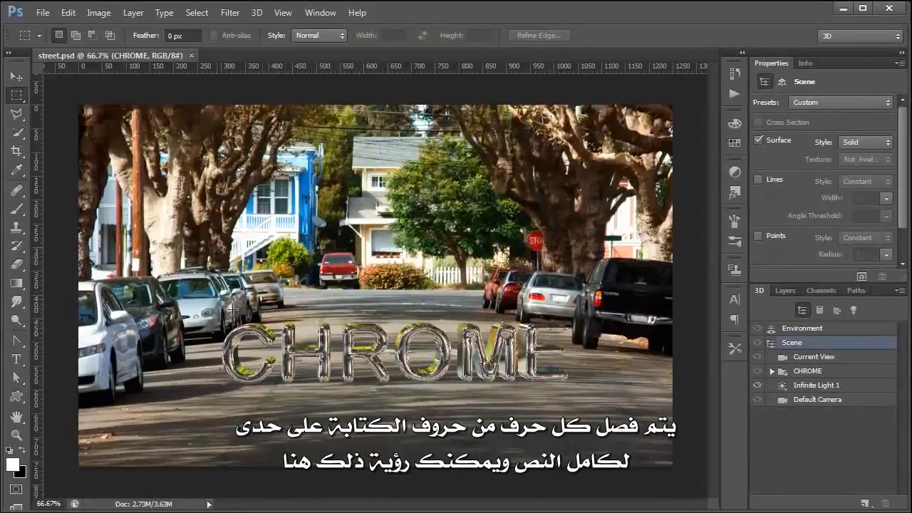
Expand the CHROME group, collapse the H, R, O, M and E entries, and select letter C
left_click(772, 370)
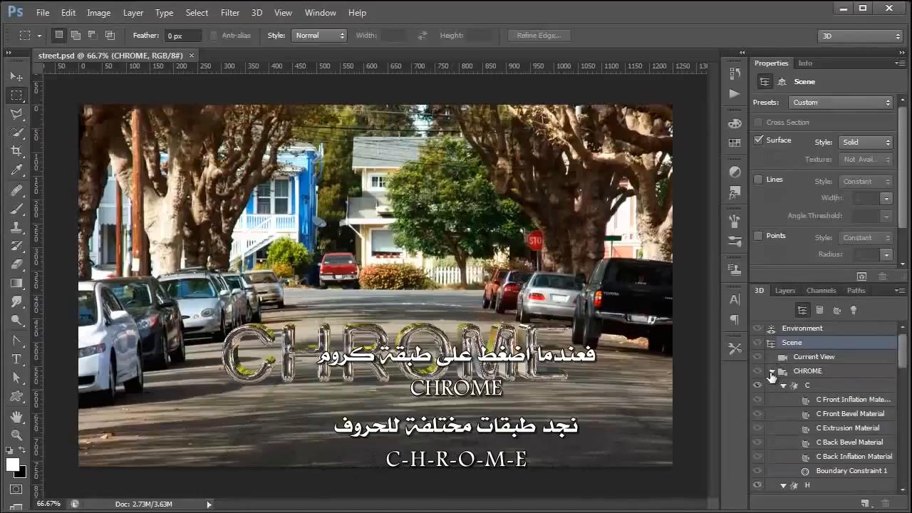
left_click(784, 399)
left_click(783, 413)
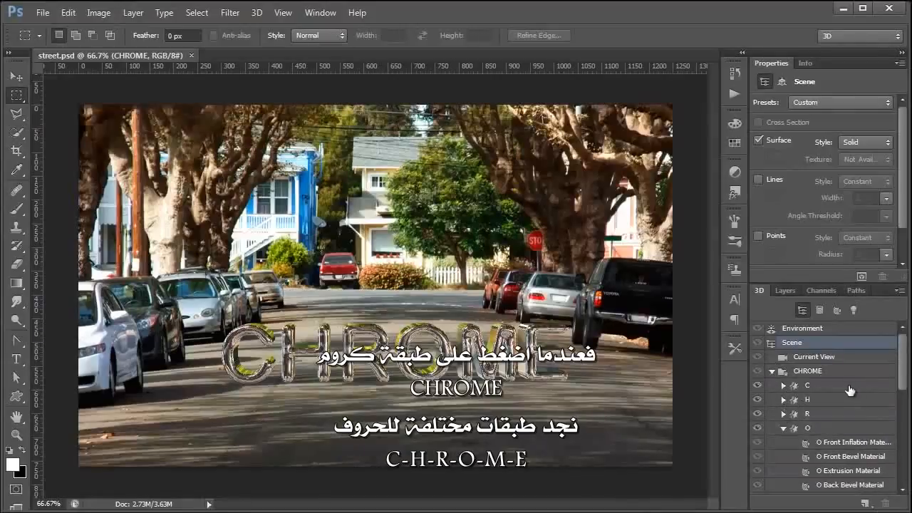
left_click(783, 427)
left_click(783, 442)
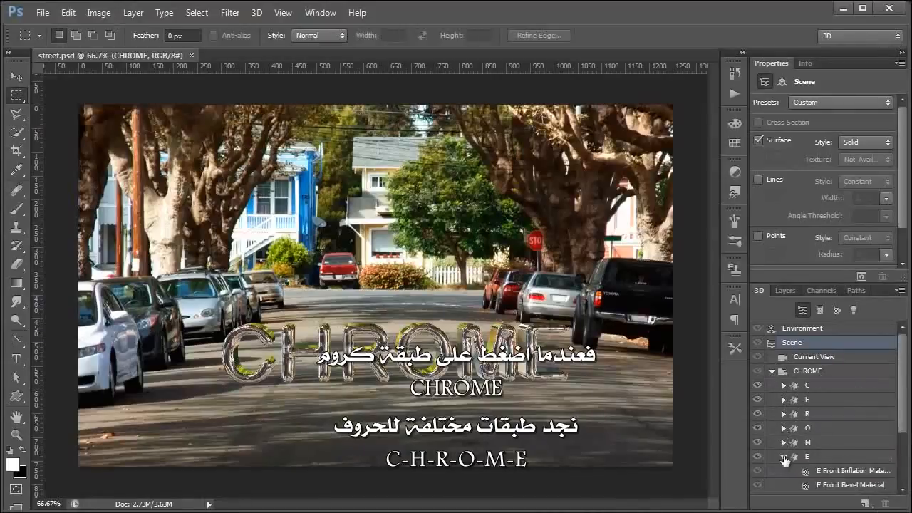
left_click(783, 456)
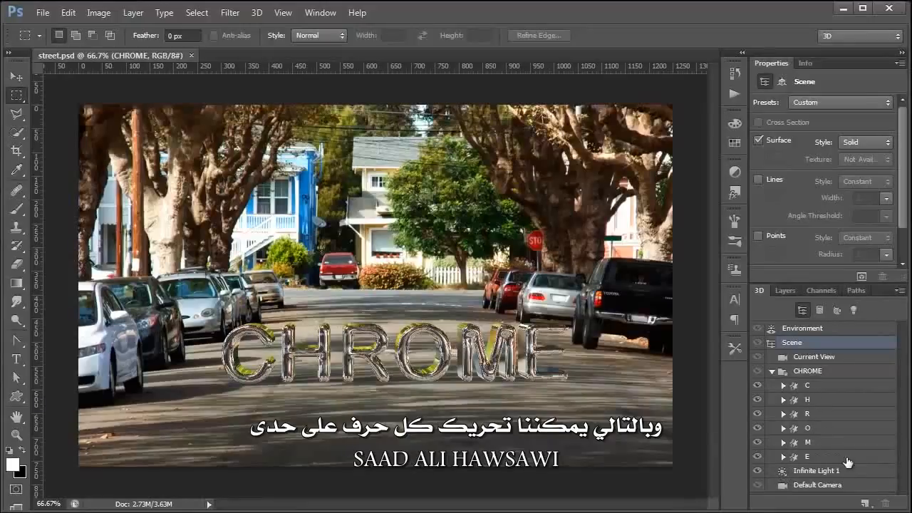
left_click(834, 389)
left_click(17, 77)
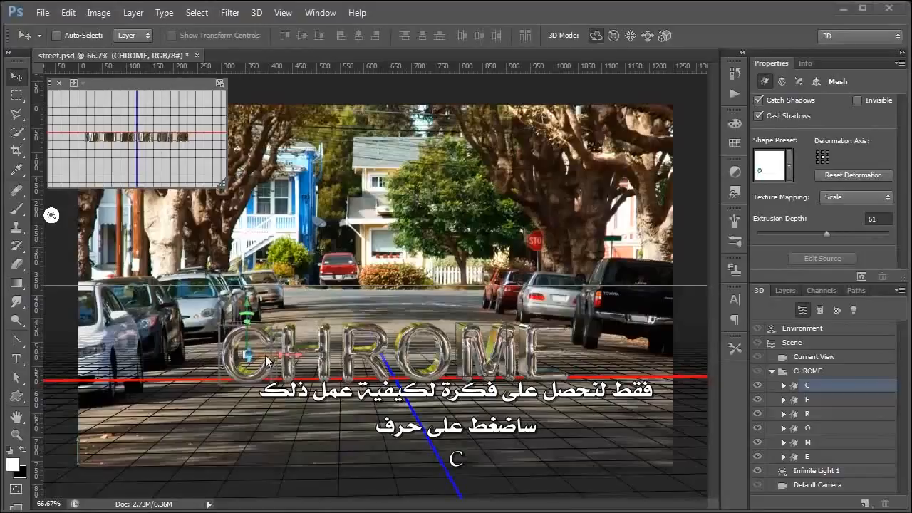
Push the C back in depth, then rotate the H and the R slightly around Y
left_click_drag(248, 354, 304, 285)
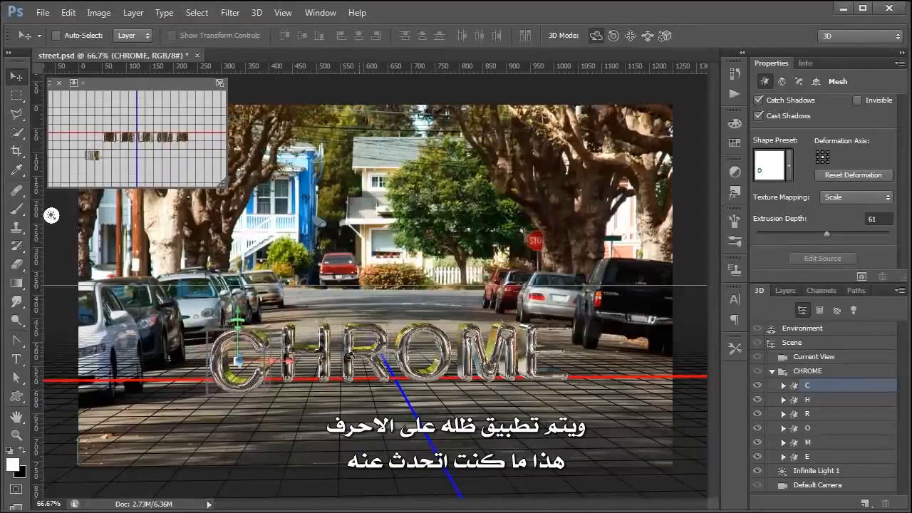
left_click_drag(235, 367, 261, 302)
left_click(324, 356)
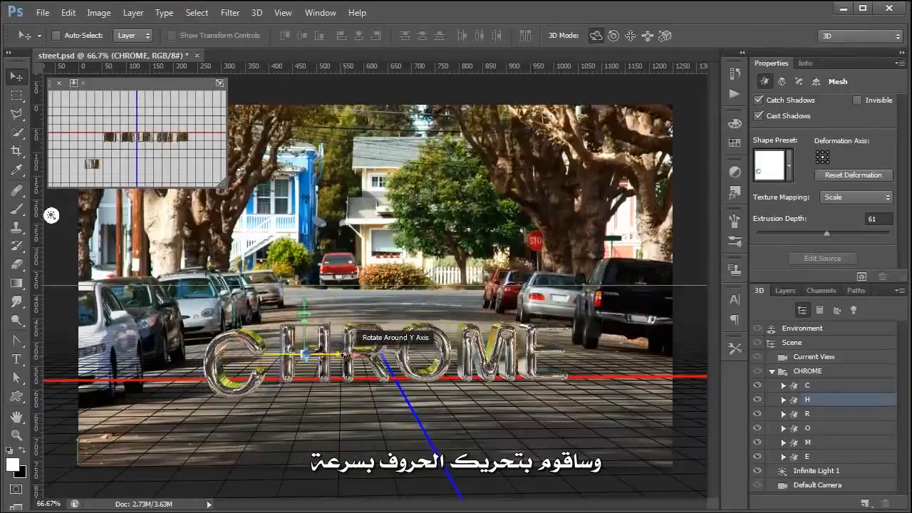
left_click_drag(343, 354, 442, 455)
left_click(363, 352)
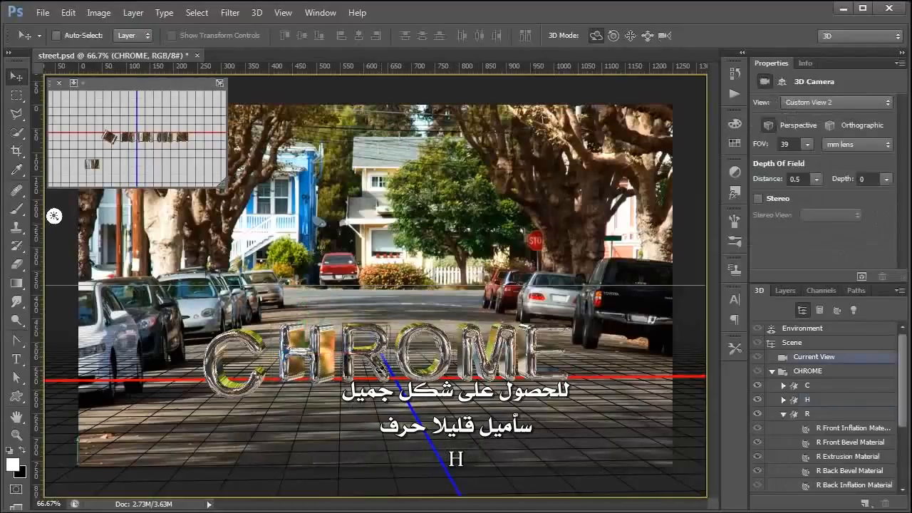
left_click(400, 352)
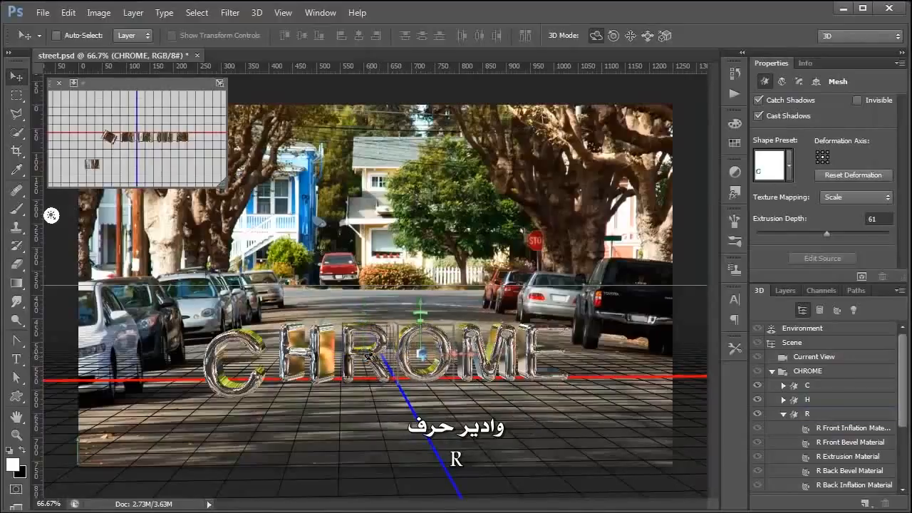
left_click(393, 353)
left_click_drag(394, 352, 355, 326)
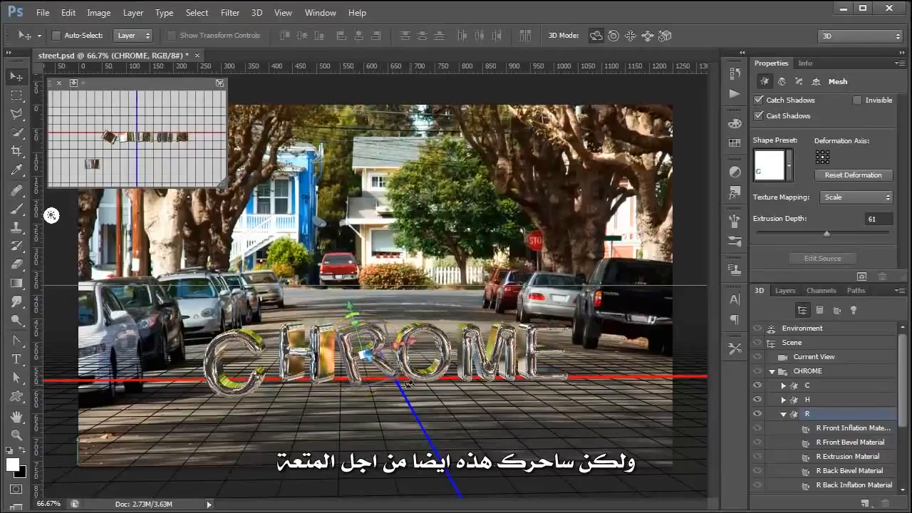
Select the E, shift it along the depth axis and tilt it, leaving the image uncropped
left_click(442, 354)
left_click(503, 353)
left_click(558, 354)
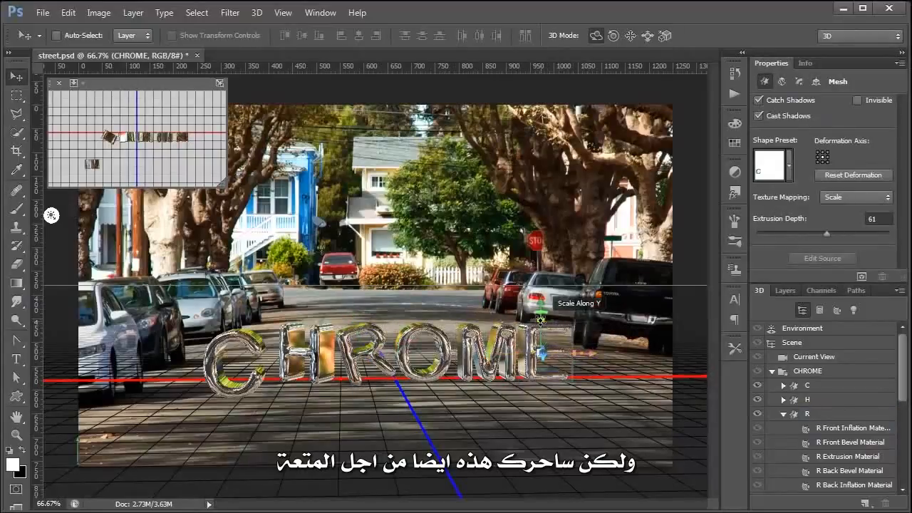
left_click_drag(542, 356, 541, 196)
left_click_drag(549, 300, 551, 306)
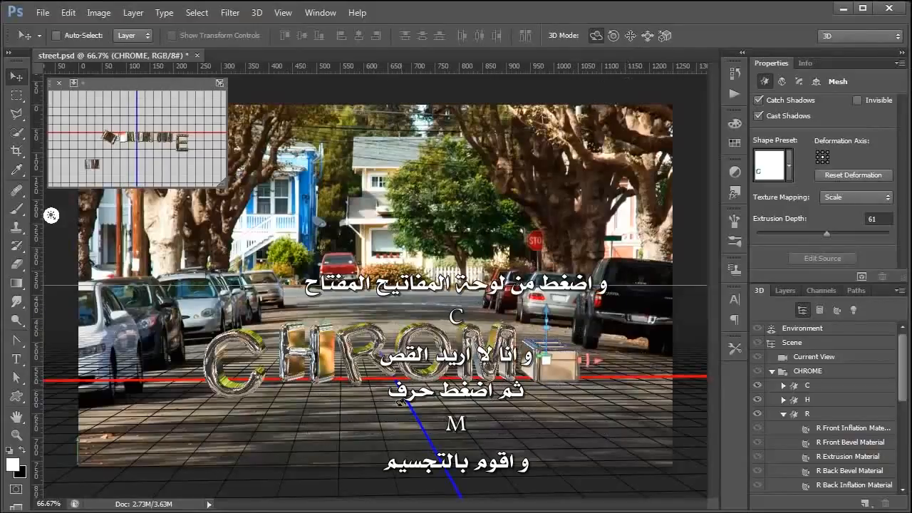
key("c")
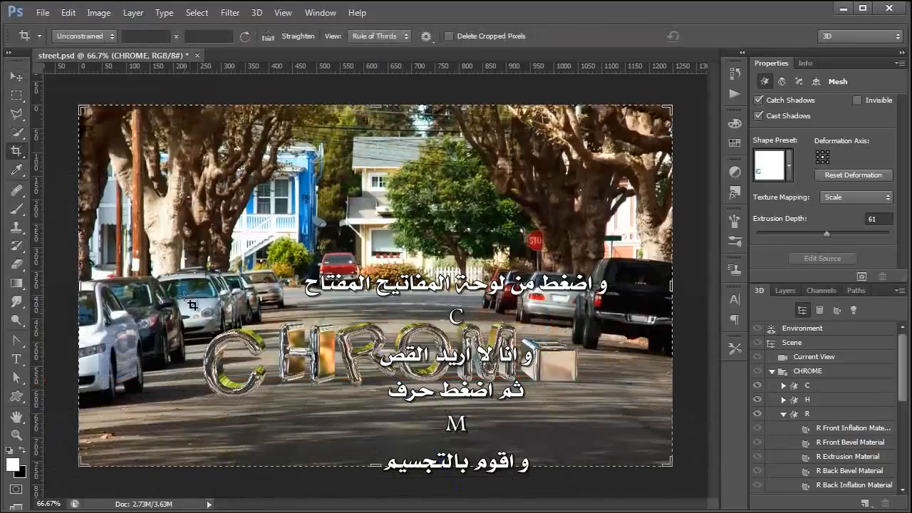
key("m")
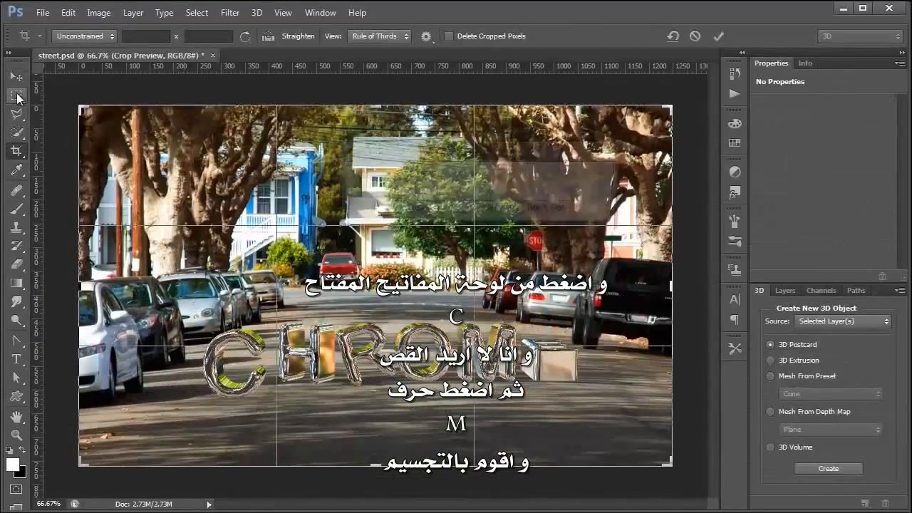
left_click(476, 212)
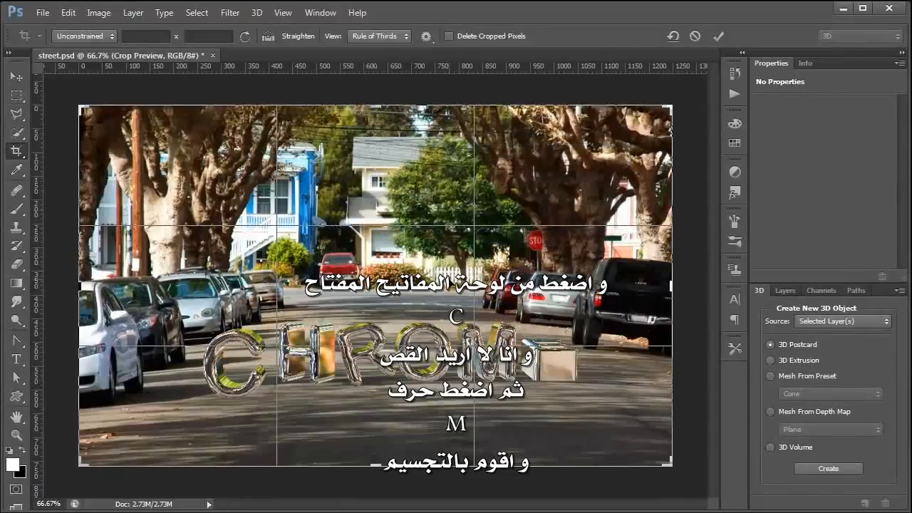
Render a marquee around the CHROME letters, then deselect and collapse the CHROME group
key("Escape")
key("m")
left_click_drag(173, 298, 645, 409)
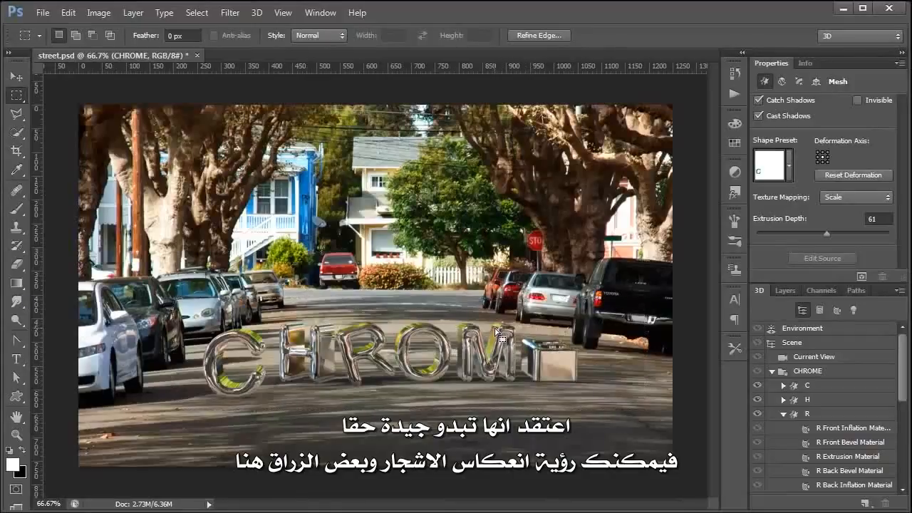
key("ctrl+d")
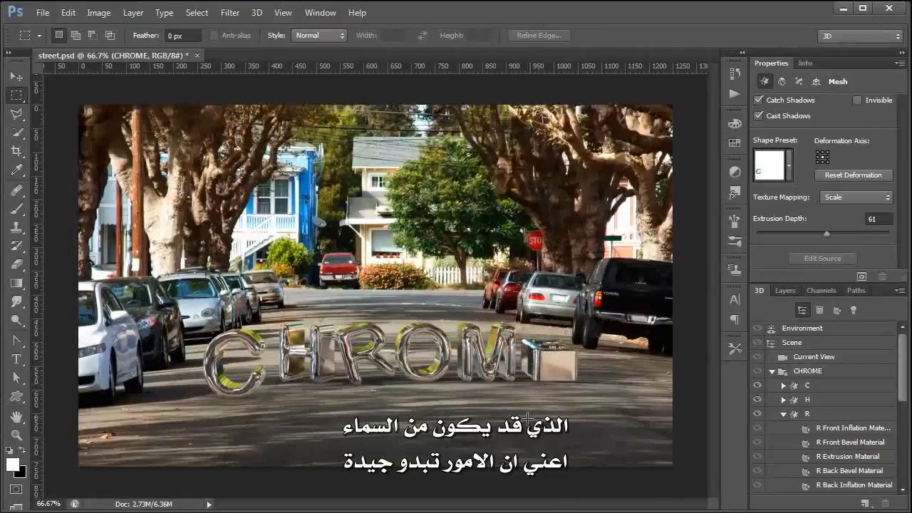
left_click(772, 370)
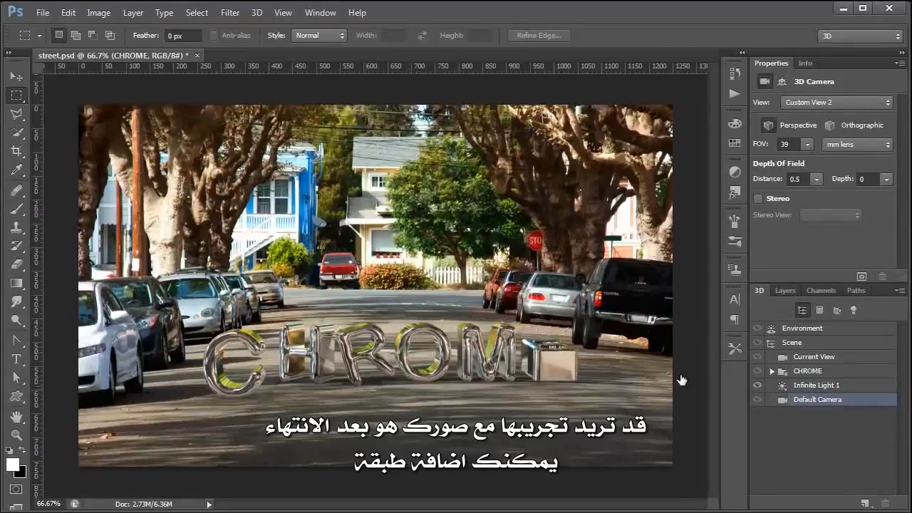
Select Layer 0 and add a new empty Layer 1 above it, beneath CHROME
left_click(784, 290)
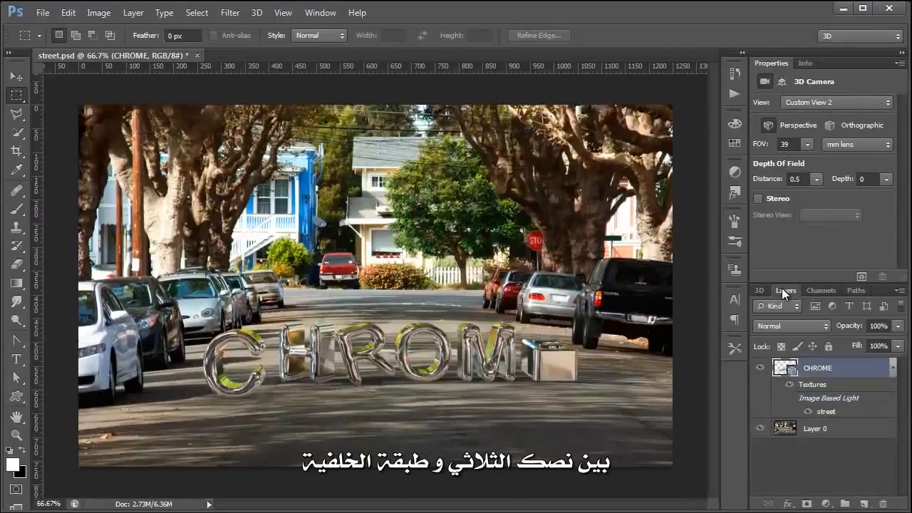
left_click(827, 431)
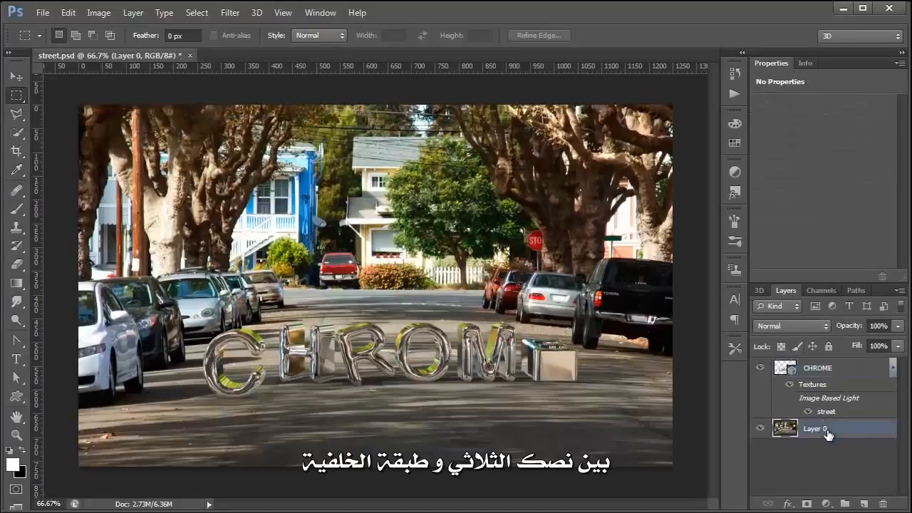
left_click(893, 369)
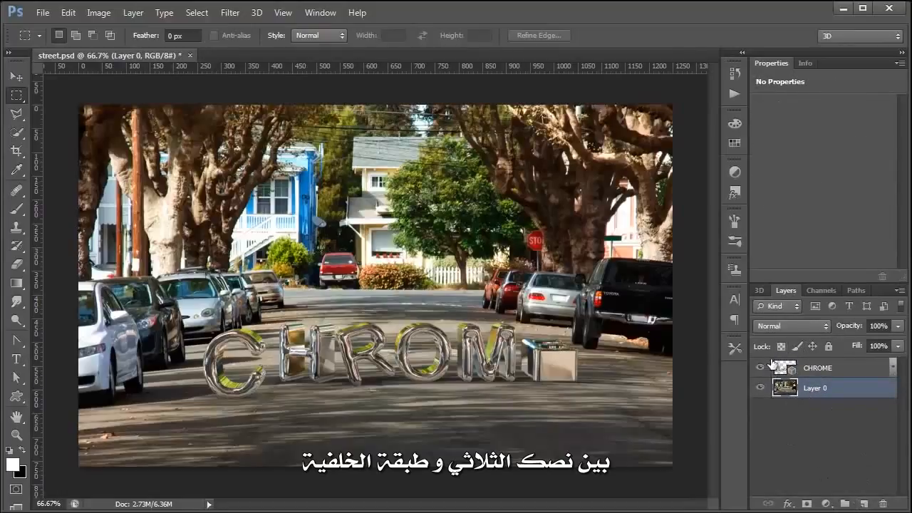
left_click(864, 503)
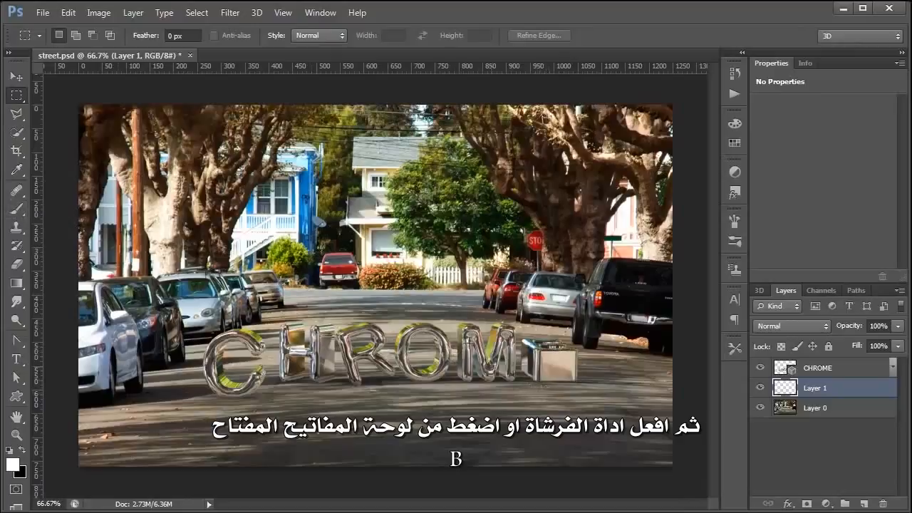
Paint black strokes under the letters with a 300 px, low-hardness brush
key("b")
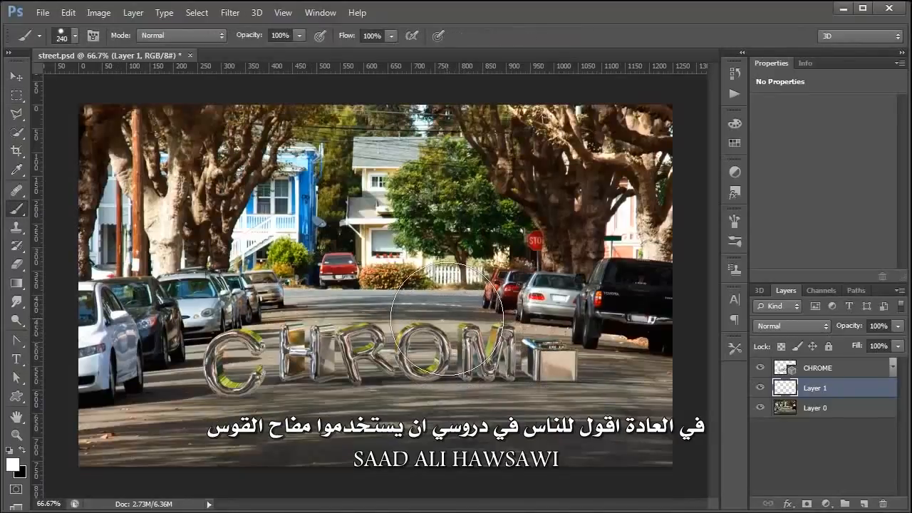
key("bracketleft")
key("bracketleft")
key("bracketleft")
key("bracketleft")
key("bracketleft")
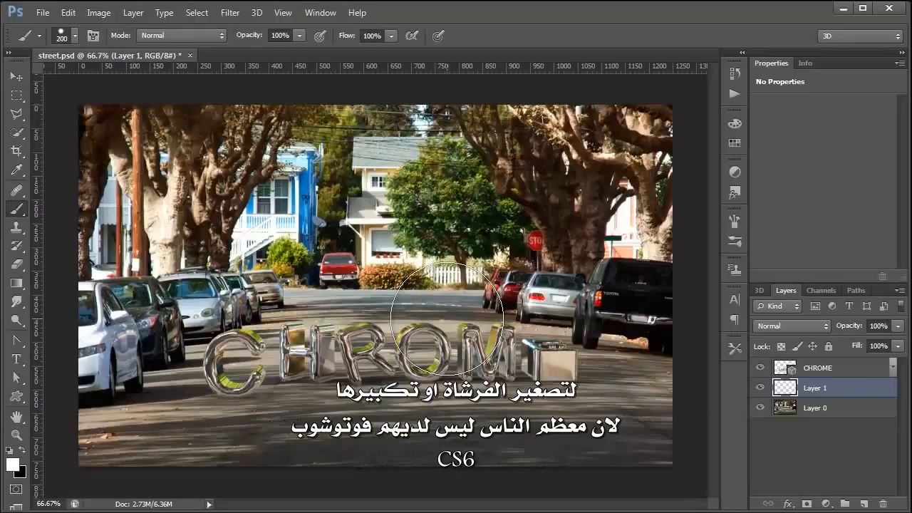
key("bracketright")
key("bracketright")
key("bracketright")
key("bracketright")
key("bracketright")
key("bracketright")
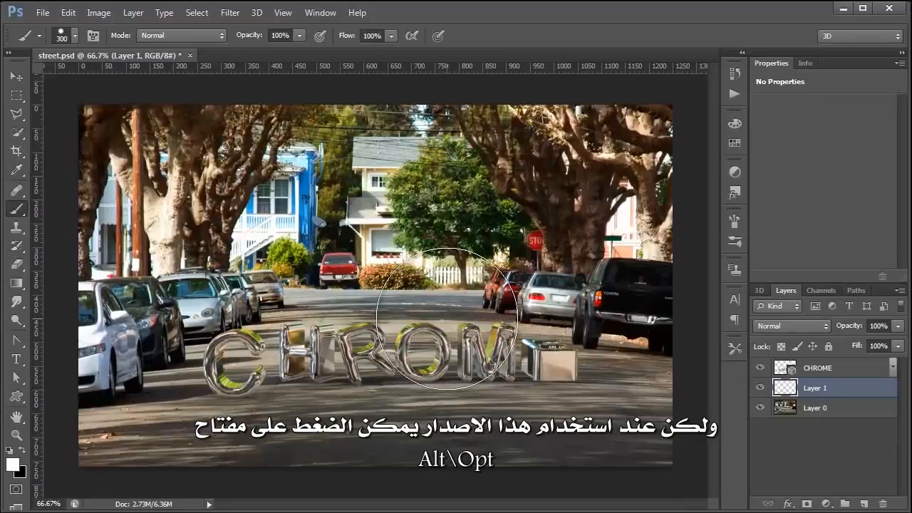
key("alt")
key("alt")
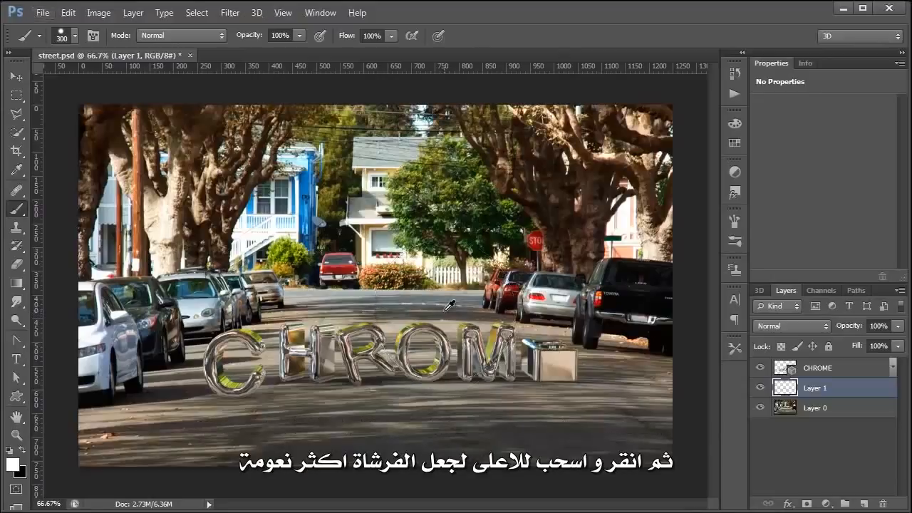
mouse_move(448, 307)
left_mouse_down()
mouse_move(446, 322)
mouse_move(446, 128)
mouse_move(459, 204)
mouse_move(433, 399)
mouse_move(376, 400)
mouse_move(428, 394)
left_mouse_up()
mouse_move(426, 352)
left_mouse_down()
mouse_move(429, 236)
mouse_move(402, 234)
mouse_move(434, 233)
mouse_move(374, 232)
mouse_move(383, 223)
mouse_move(382, 234)
left_mouse_up()
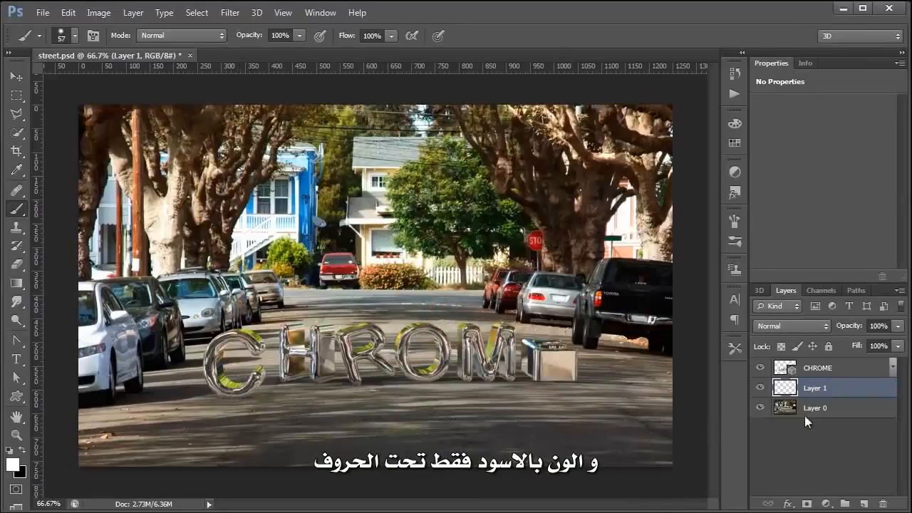
left_click(22, 450)
mouse_move(245, 383)
left_mouse_down()
mouse_move(294, 377)
mouse_move(286, 368)
mouse_move(331, 366)
mouse_move(359, 378)
mouse_move(457, 370)
left_mouse_up()
mouse_move(490, 371)
left_mouse_down()
mouse_move(573, 371)
mouse_move(539, 372)
left_mouse_up()
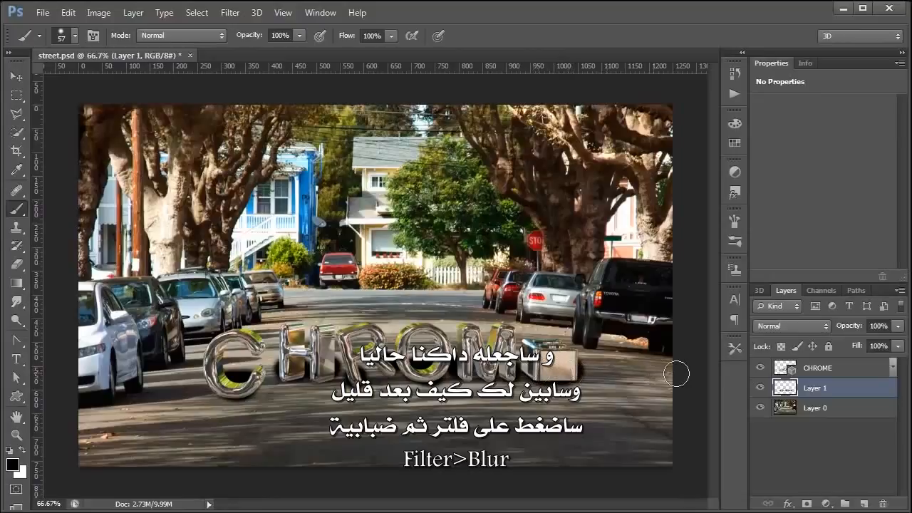
Apply a Gaussian Blur of radius 4.2 to the shadow strokes
left_click(229, 13)
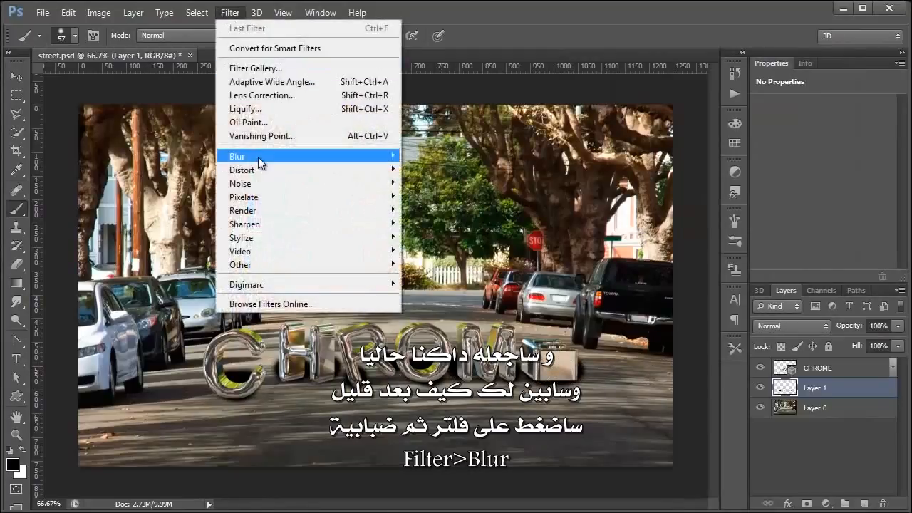
mouse_move(260, 158)
left_click(467, 258)
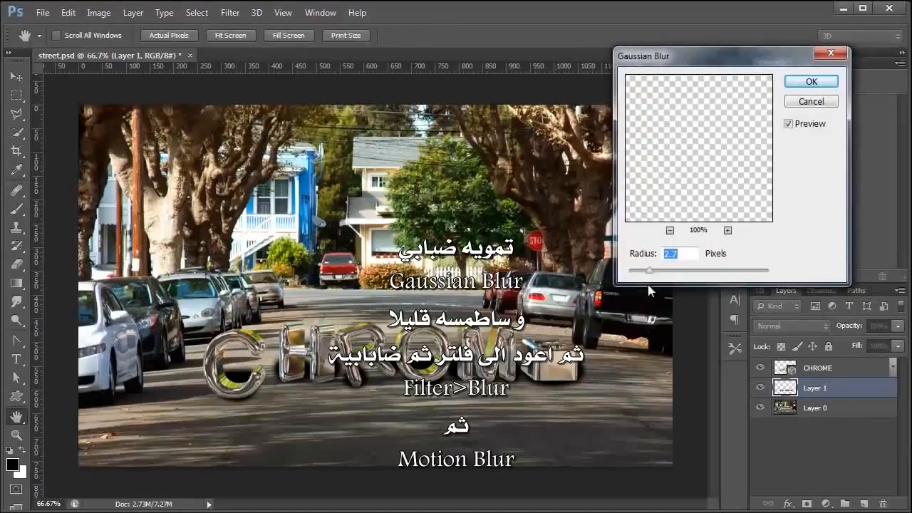
left_click_drag(652, 270, 661, 271)
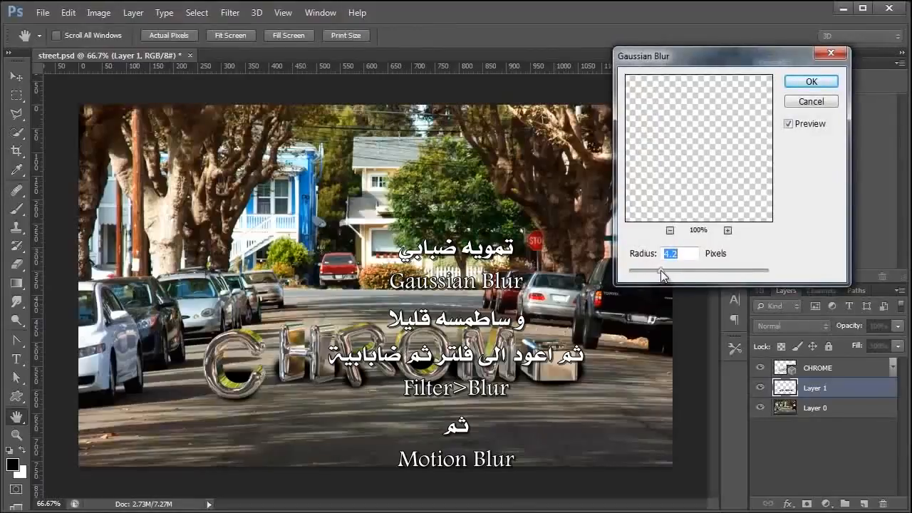
left_click(811, 81)
Apply a 0° Motion Blur with distance 26 to stretch the shadow sideways
left_click(229, 13)
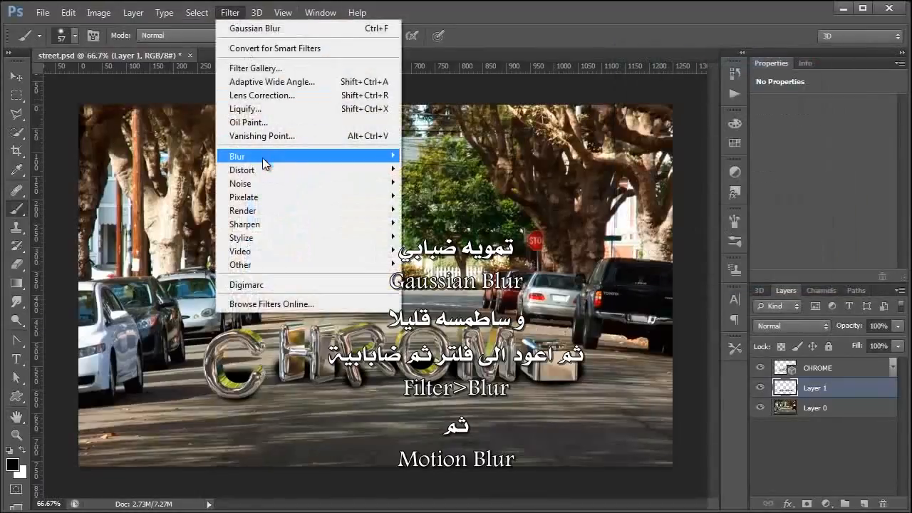
mouse_move(265, 160)
left_click(446, 284)
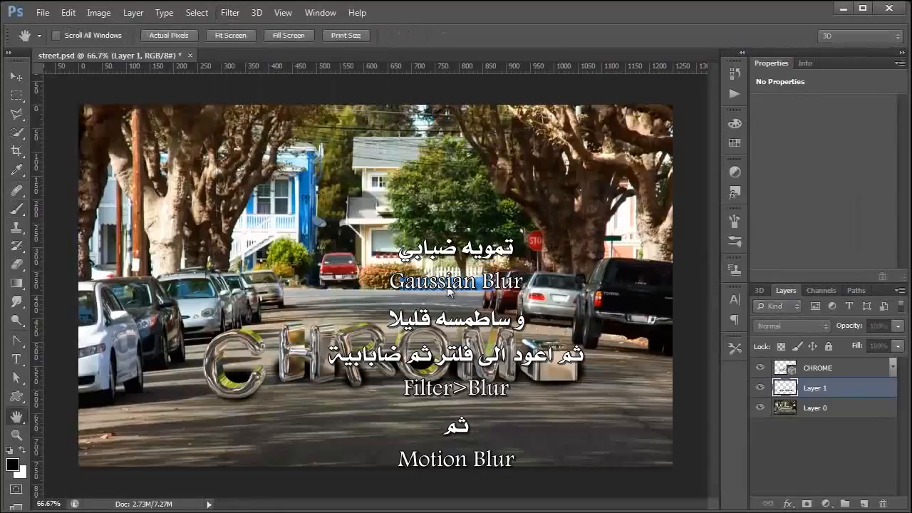
mouse_move(357, 322)
left_mouse_down()
mouse_move(436, 322)
mouse_move(363, 320)
mouse_move(372, 322)
left_mouse_up()
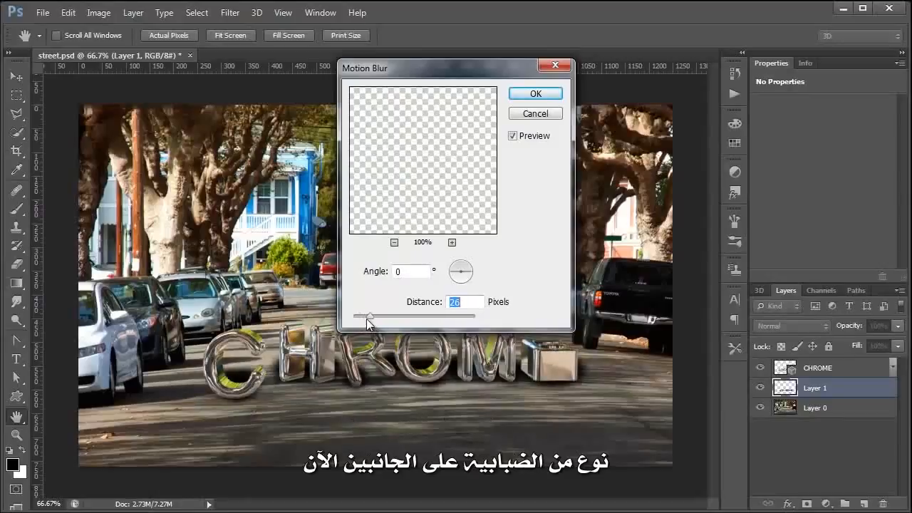
left_click(535, 93)
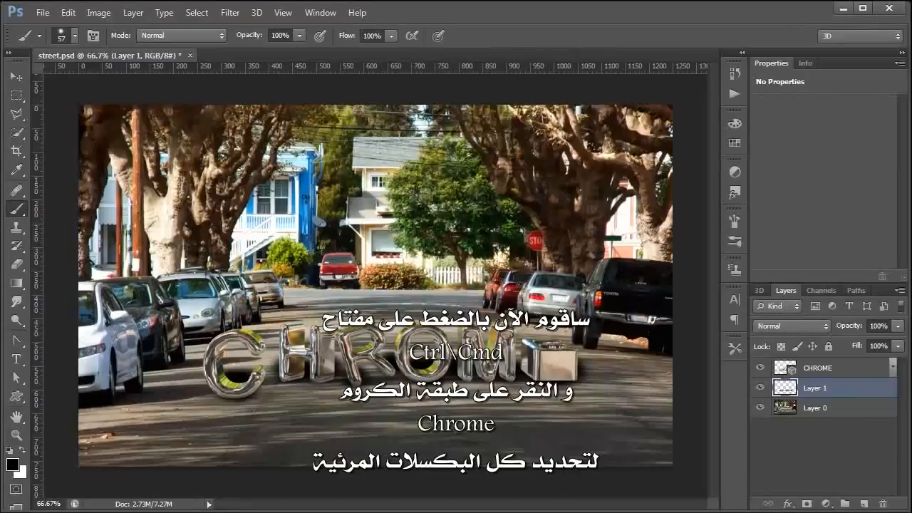
Mask Layer 1 to the CHROME letters' selection and nudge the shadow down
left_click(784, 370, "ctrl")
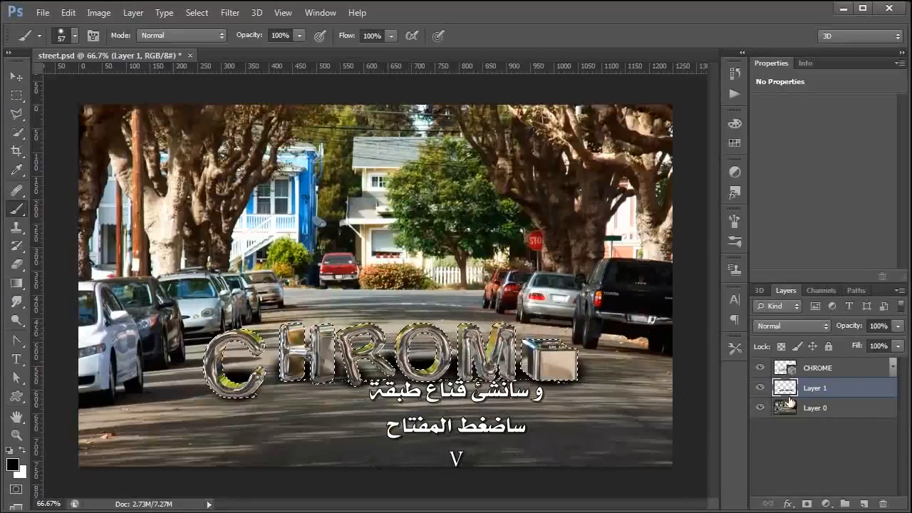
left_click(807, 504)
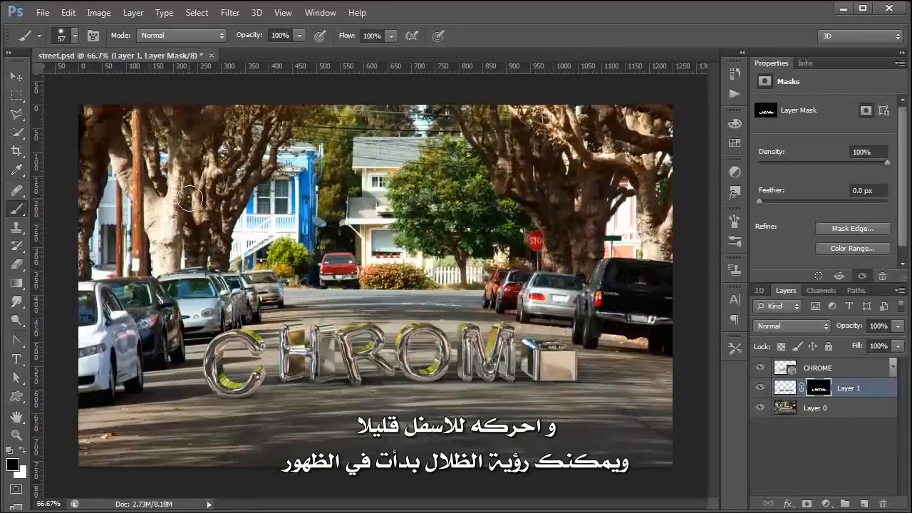
key("v")
key("Down")
key("Down")
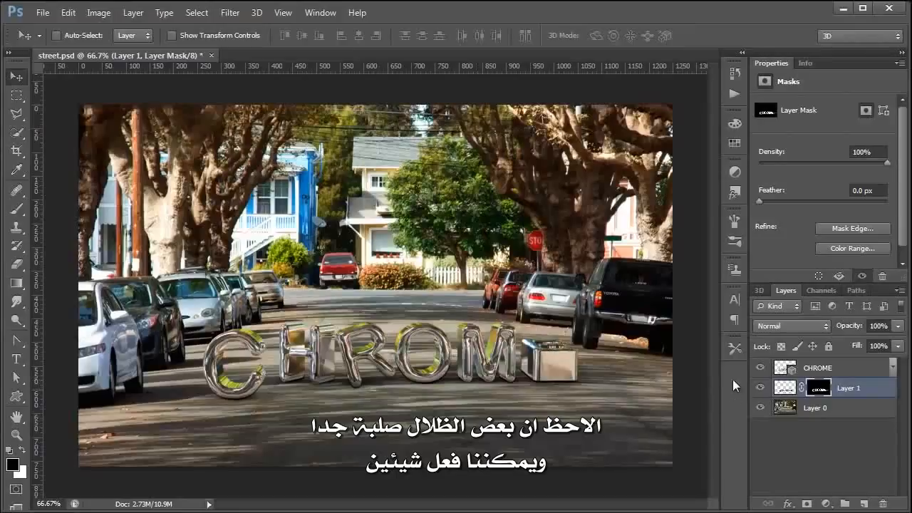
Lower the shadow layer's opacity to 65%
left_click(898, 326)
left_click_drag(894, 341, 872, 344)
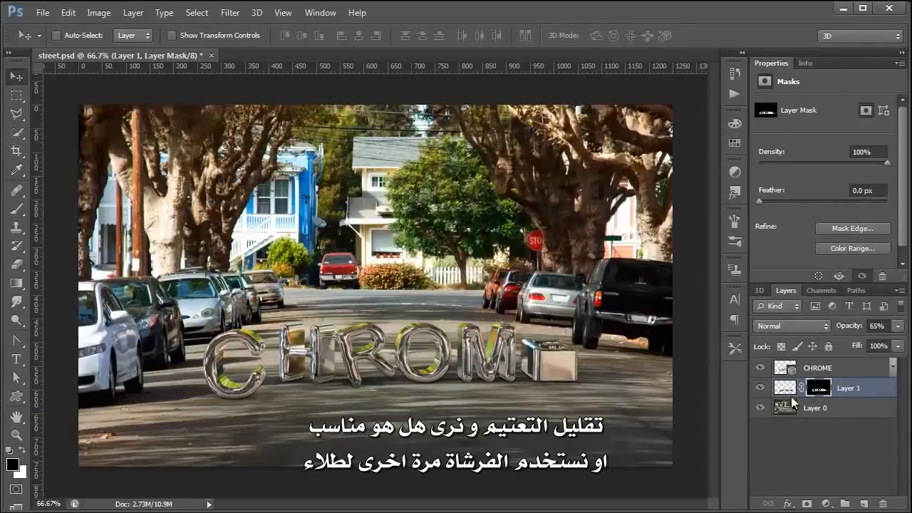
left_click(16, 209)
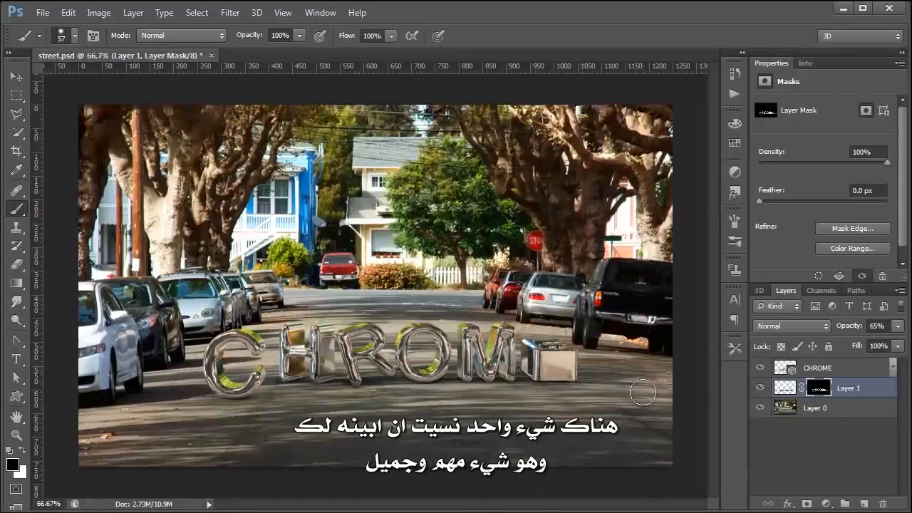
Save street.psd and open the Environment IBL texture as street.psb via Edit Texture
key("ctrl+s")
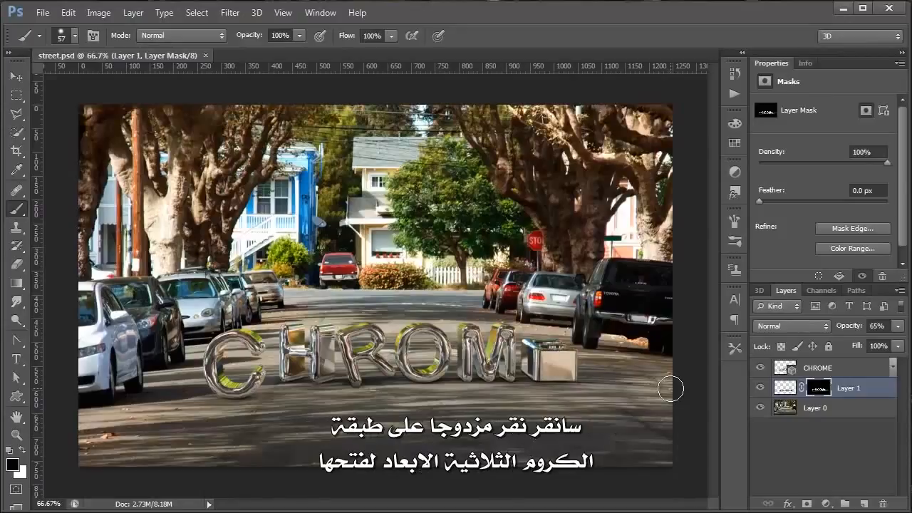
double_click(782, 369)
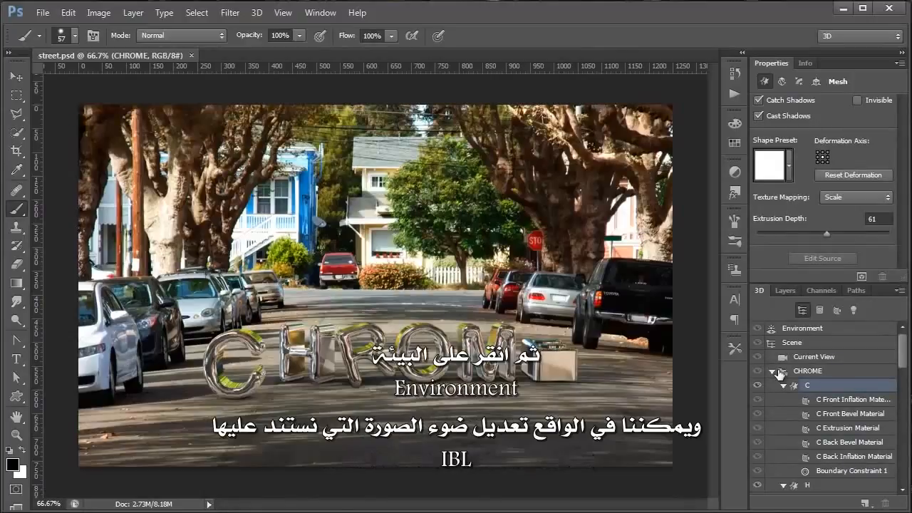
left_click(774, 330)
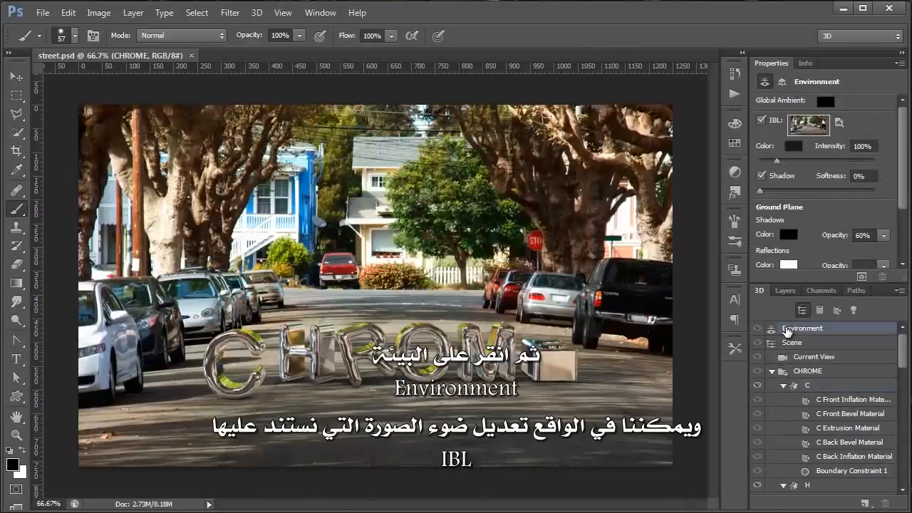
left_click(841, 123)
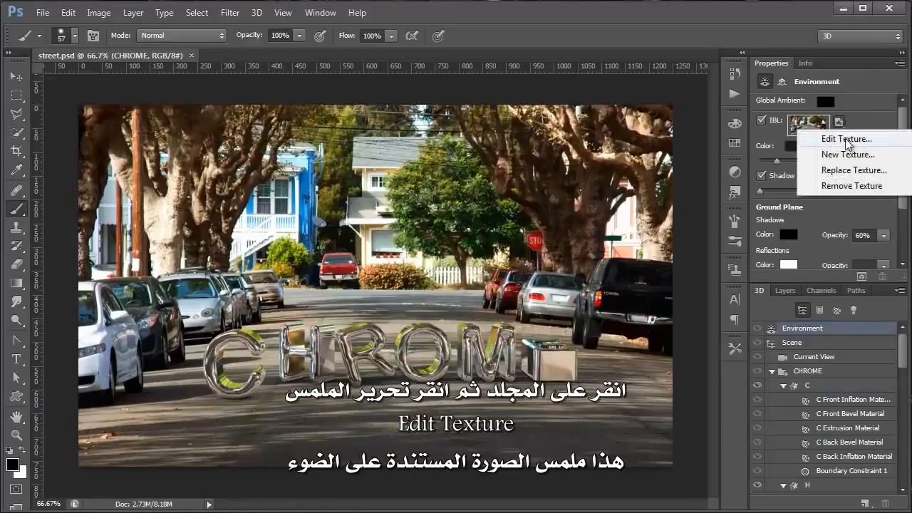
left_click(845, 139)
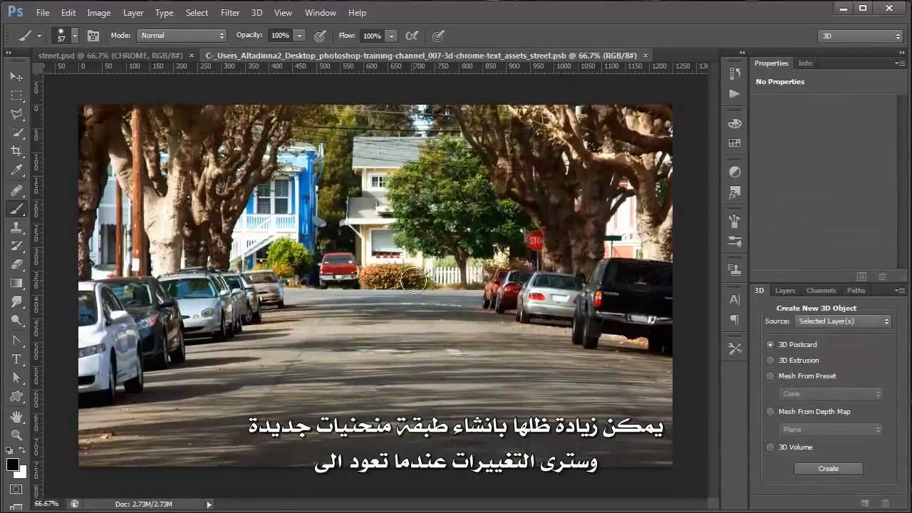
Add a Curves adjustment layer to the street.psb lighting image and update street.psd
left_click(780, 292)
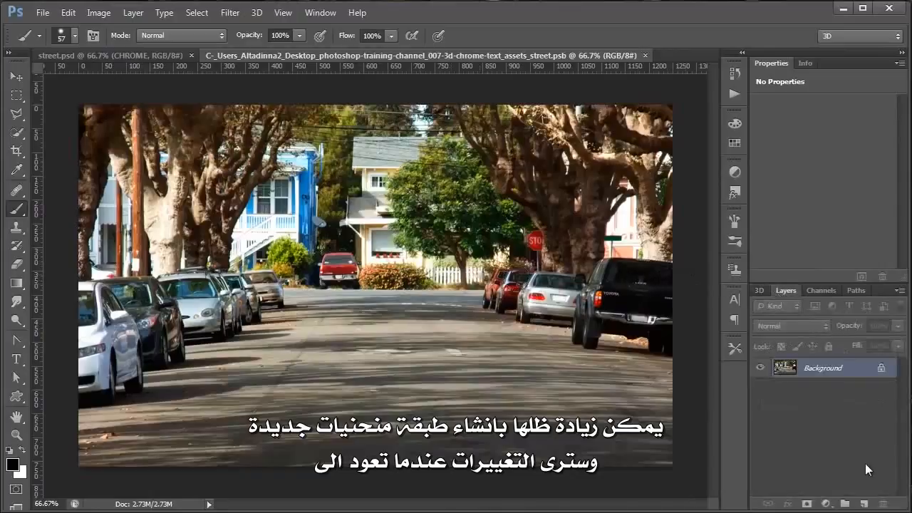
left_click(825, 504)
left_click(848, 280)
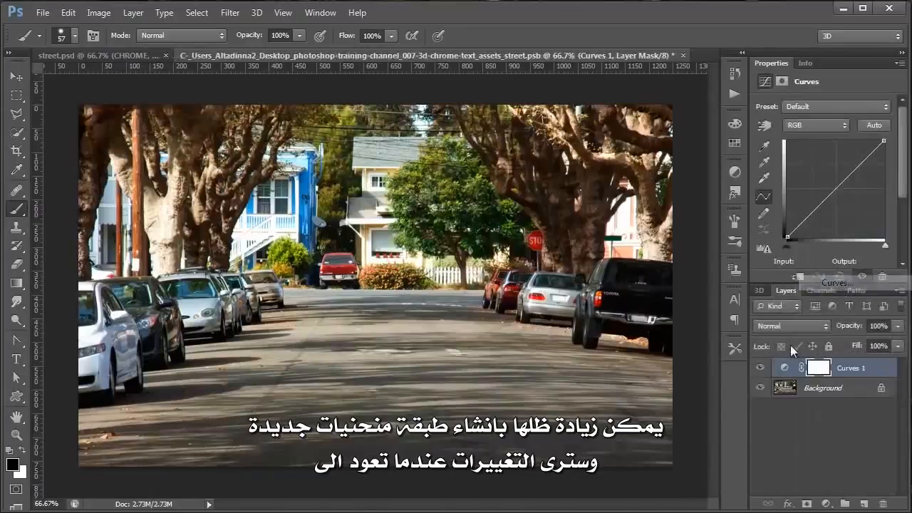
left_click_drag(832, 190, 850, 211)
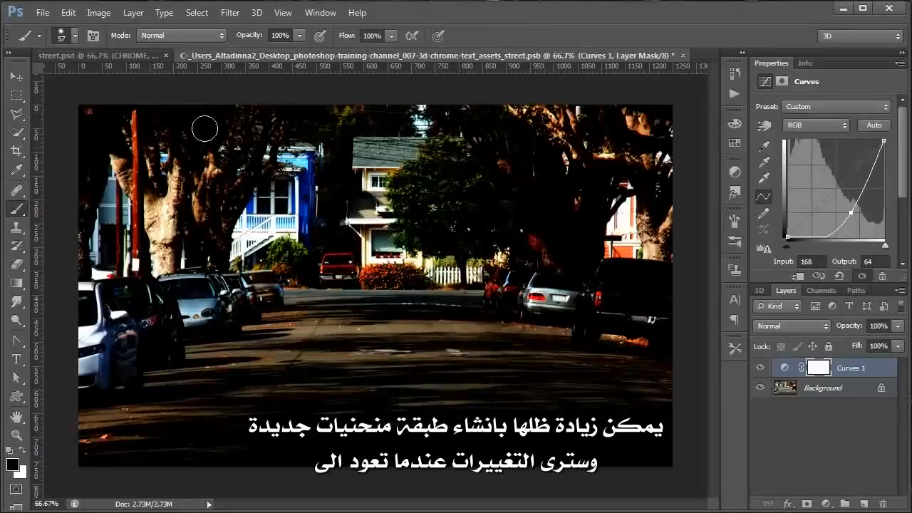
left_click(143, 59)
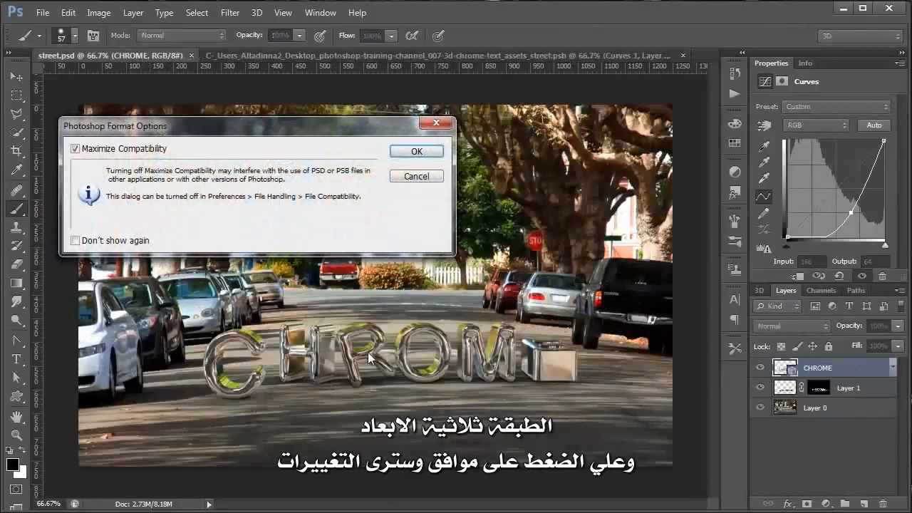
left_click(418, 152)
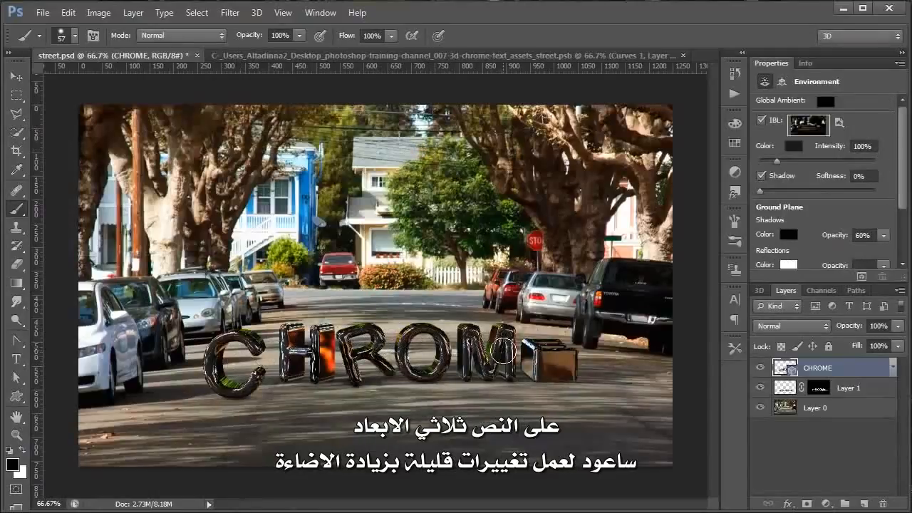
Shape the curve into an S — deeper shadows, brighter highlights — checking CHROME in street.psd
left_click(334, 54)
left_click_drag(825, 214, 809, 176)
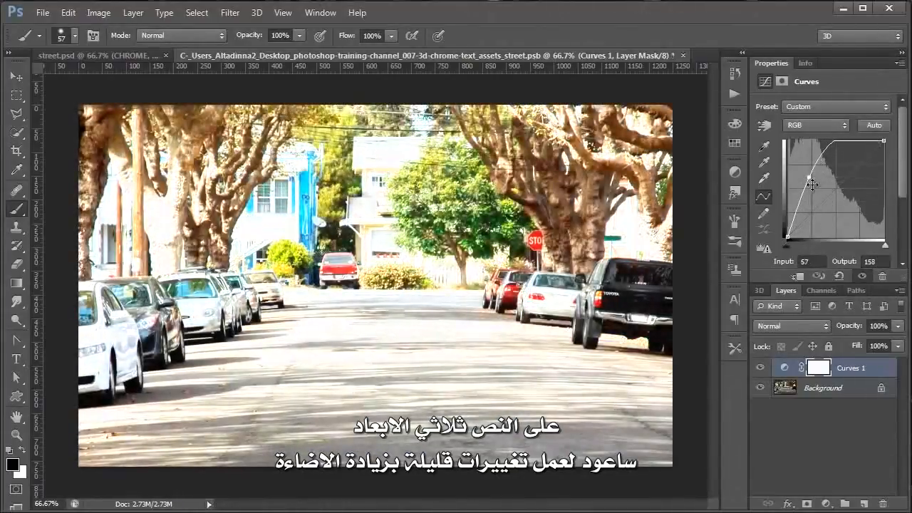
left_click(132, 55)
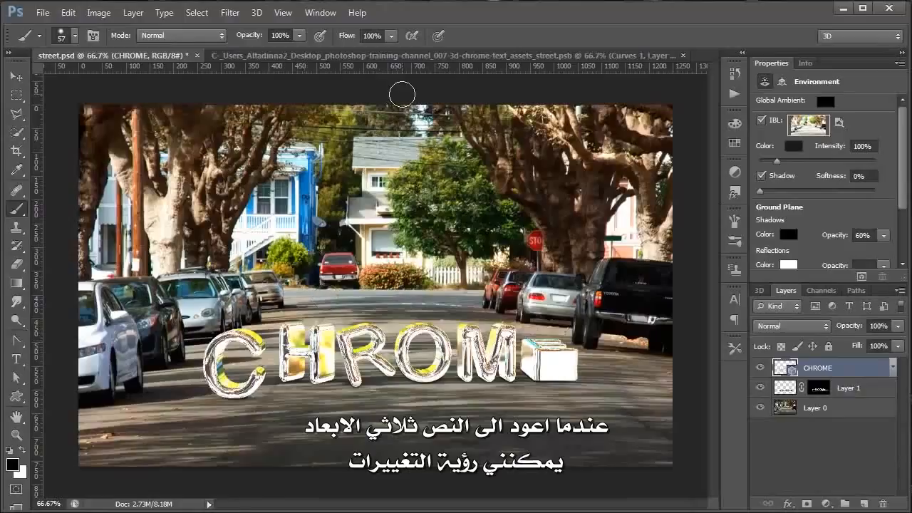
left_click(367, 56)
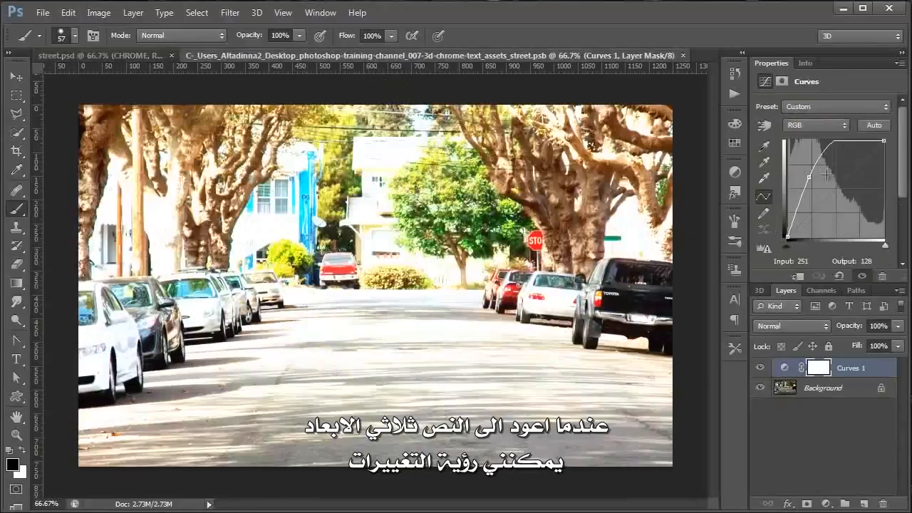
left_click_drag(809, 178, 799, 232)
left_click_drag(850, 178, 850, 160)
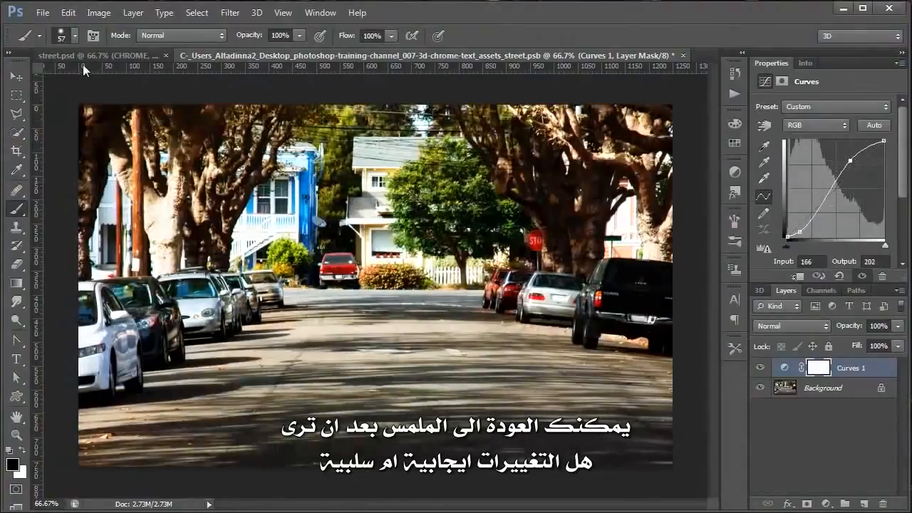
left_click(100, 57)
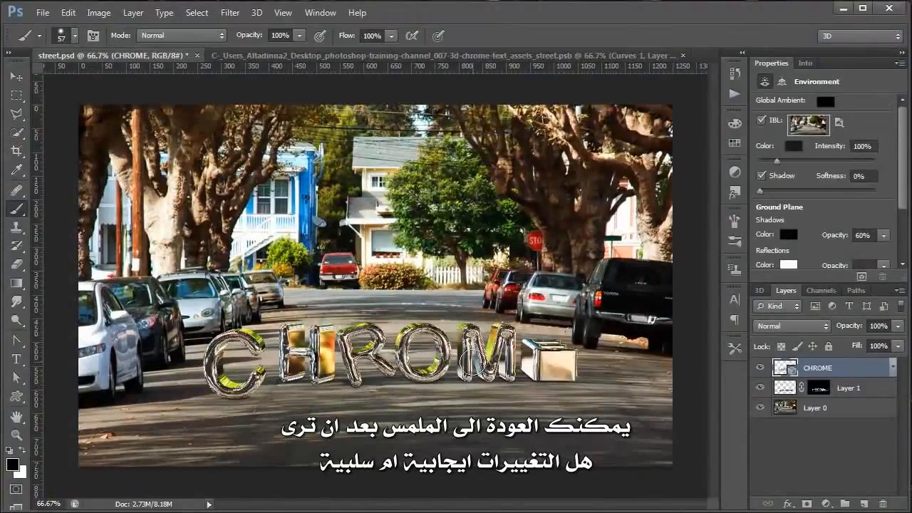
left_click(16, 94)
left_click_drag(174, 302, 656, 411)
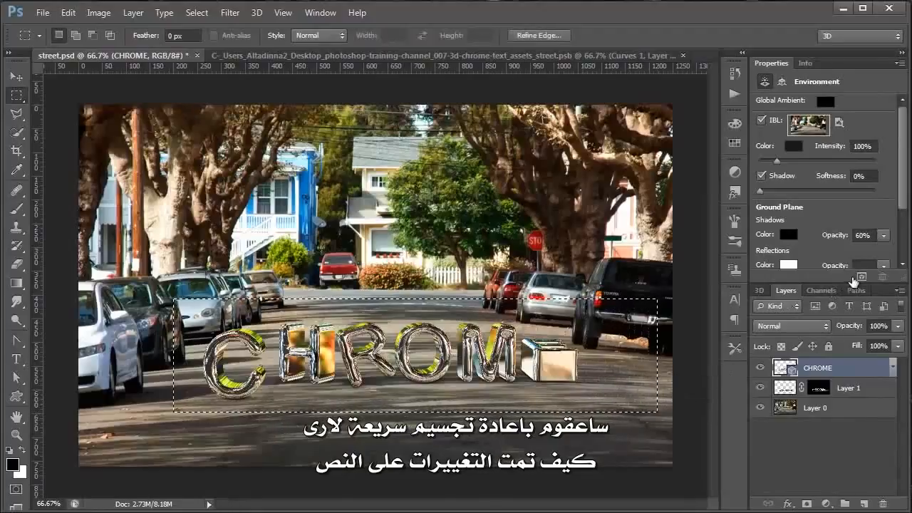
Preview-render the marquee area around the CHROME letters with the adjusted street lighting, then stop and deselect
left_click(861, 277)
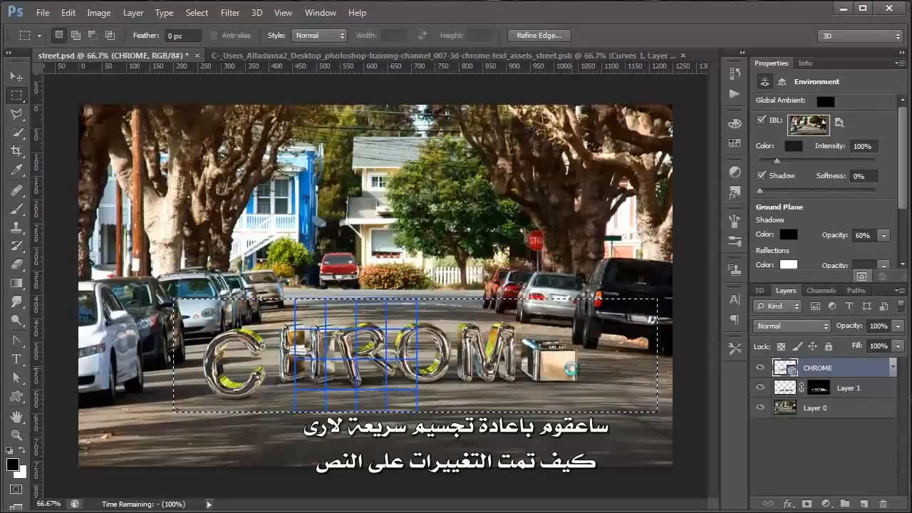
key("Escape")
key("ctrl+d")
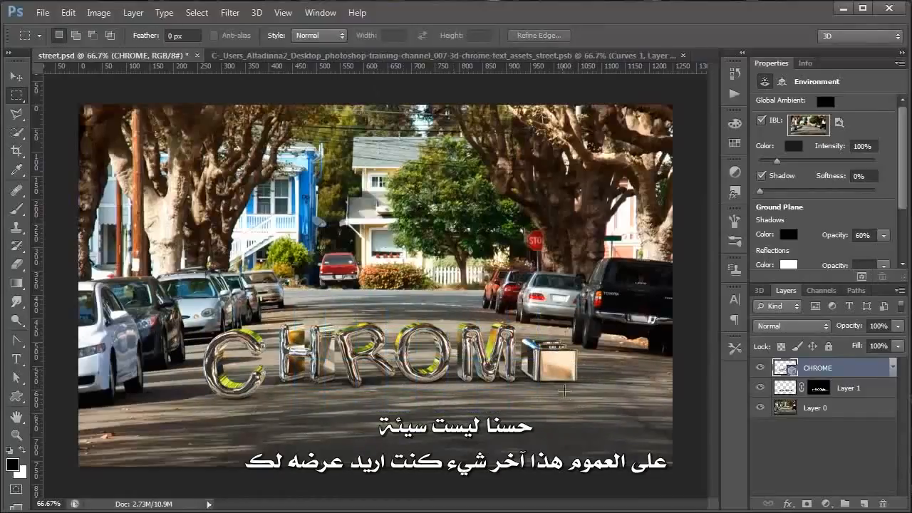